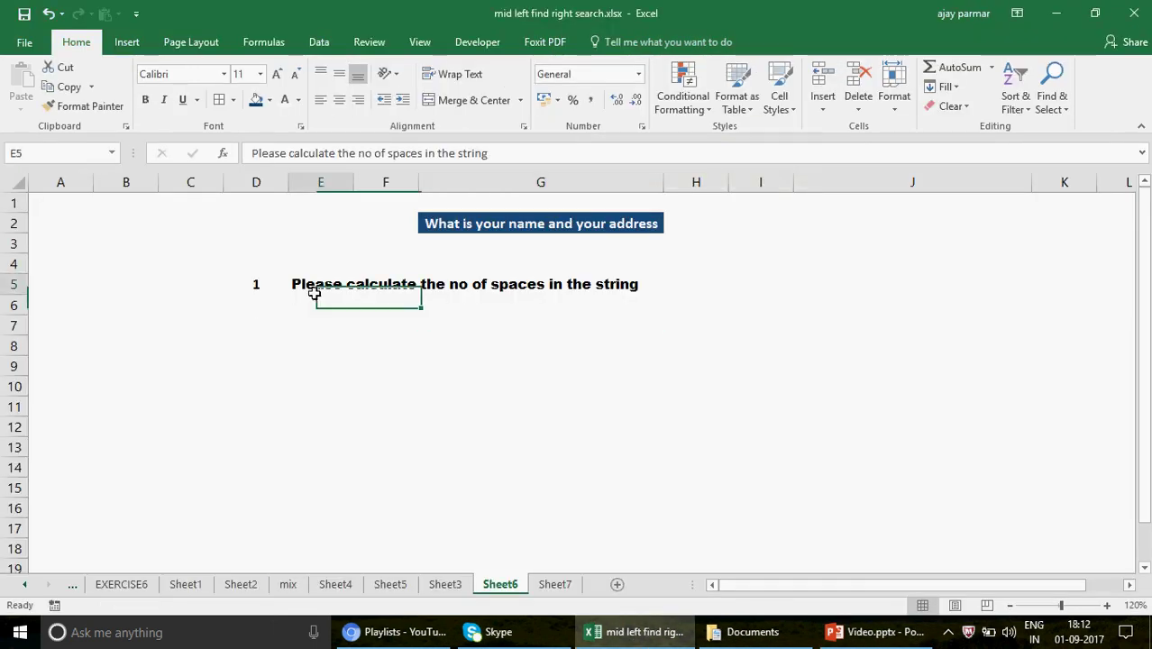
# Step: Enter the label SUBSTITUTE in cell E8
pyautogui.click(478, 224)
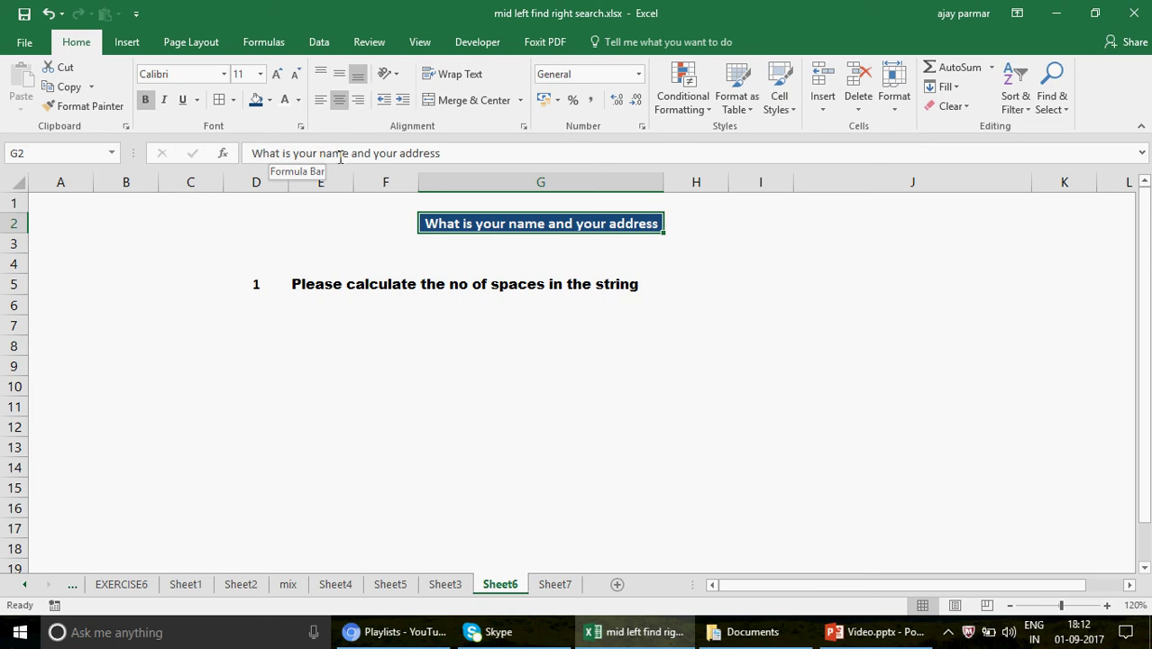
pyautogui.click(316, 340)
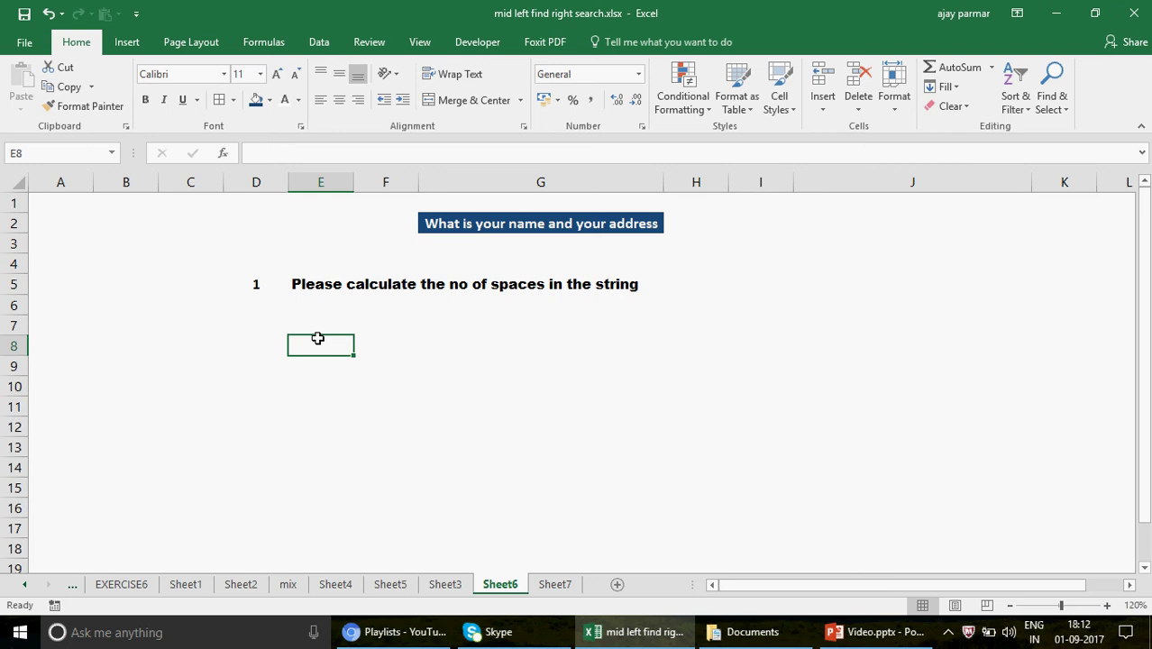
pyautogui.write('SUBSI')
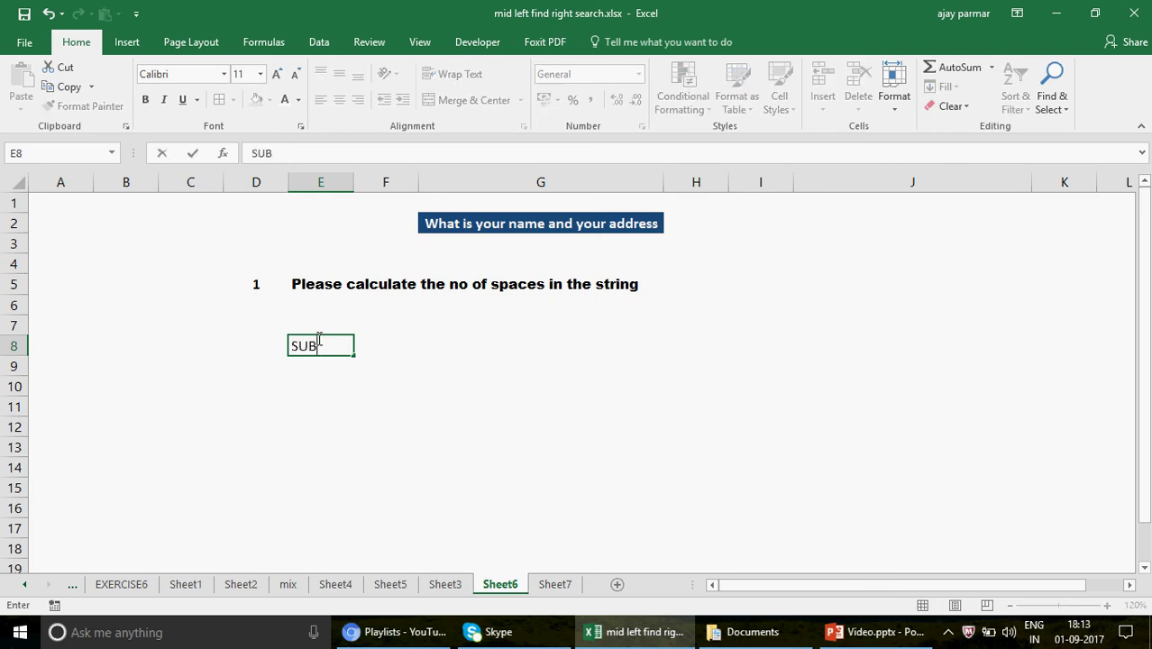
pyautogui.press('BackSpace')
pyautogui.write('TITUE')
pyautogui.press('BackSpace')
pyautogui.press('BackSpace')
pyautogui.write('TUE')
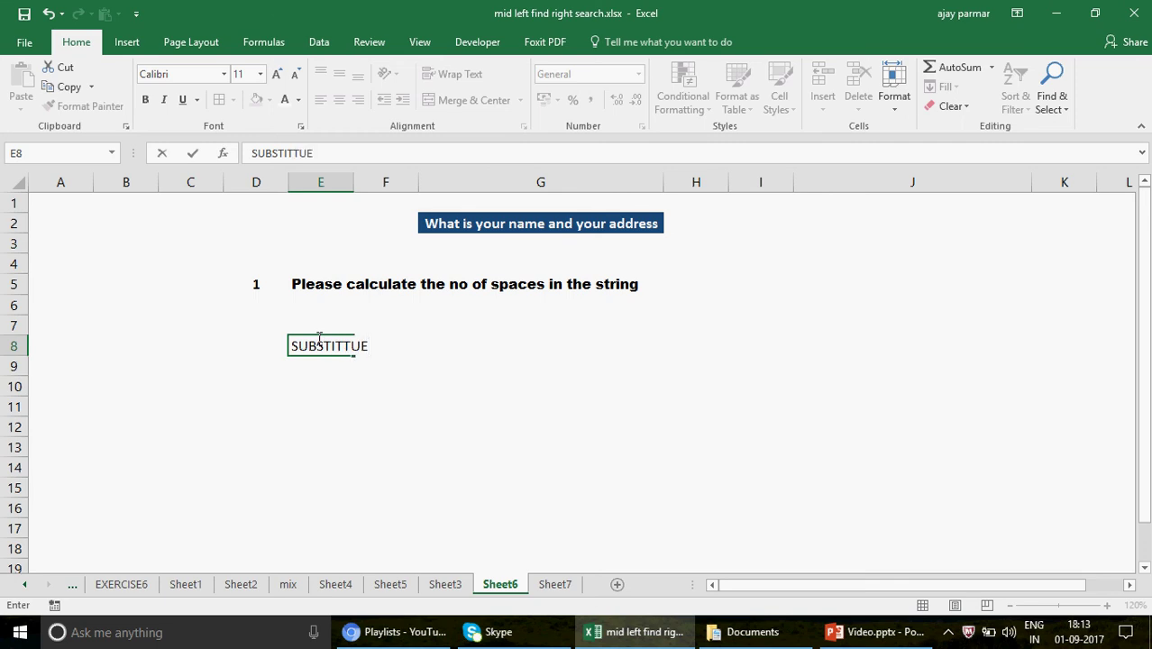
pyautogui.press('BackSpace')
pyautogui.press('BackSpace')
pyautogui.press('BackSpace')
pyautogui.write('UTE')
pyautogui.press('Return')
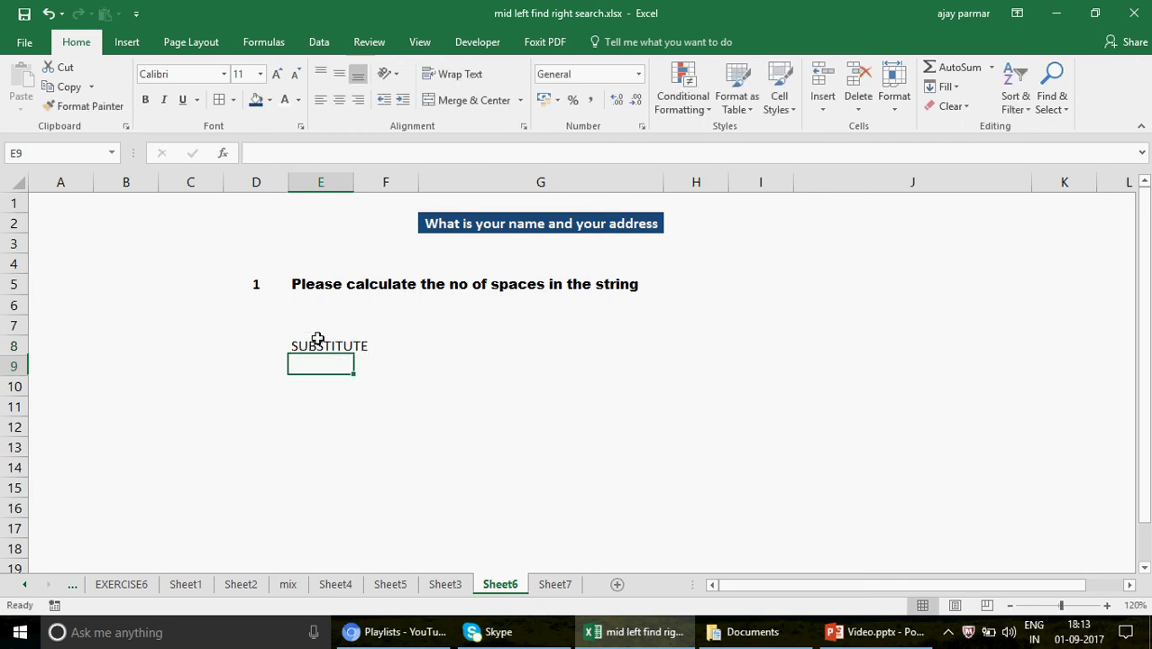
# Step: Calculate the total character length of the G2 string in cell G10 with =LEN(G2)
pyautogui.click(474, 359)
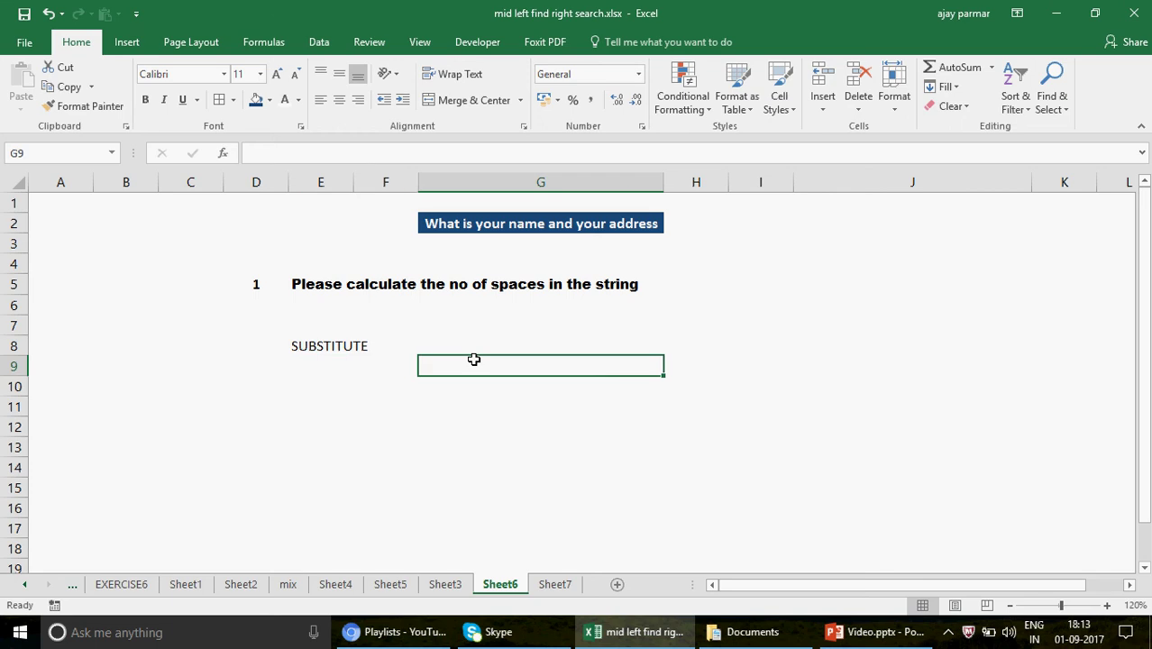
pyautogui.click(562, 220)
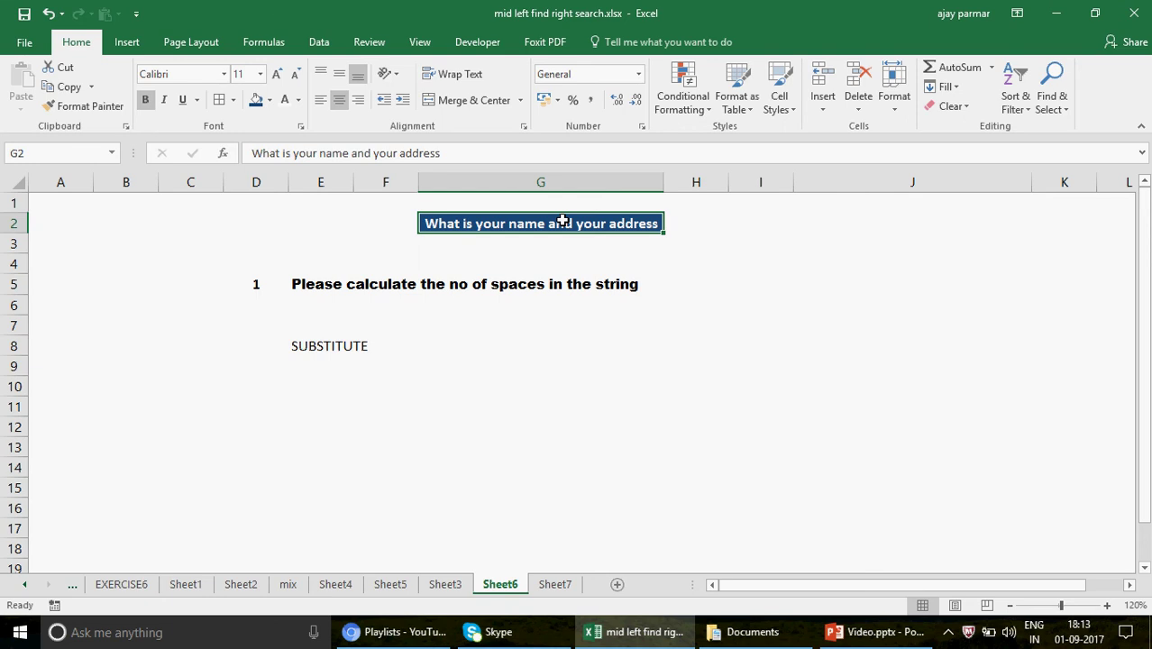
pyautogui.click(456, 389)
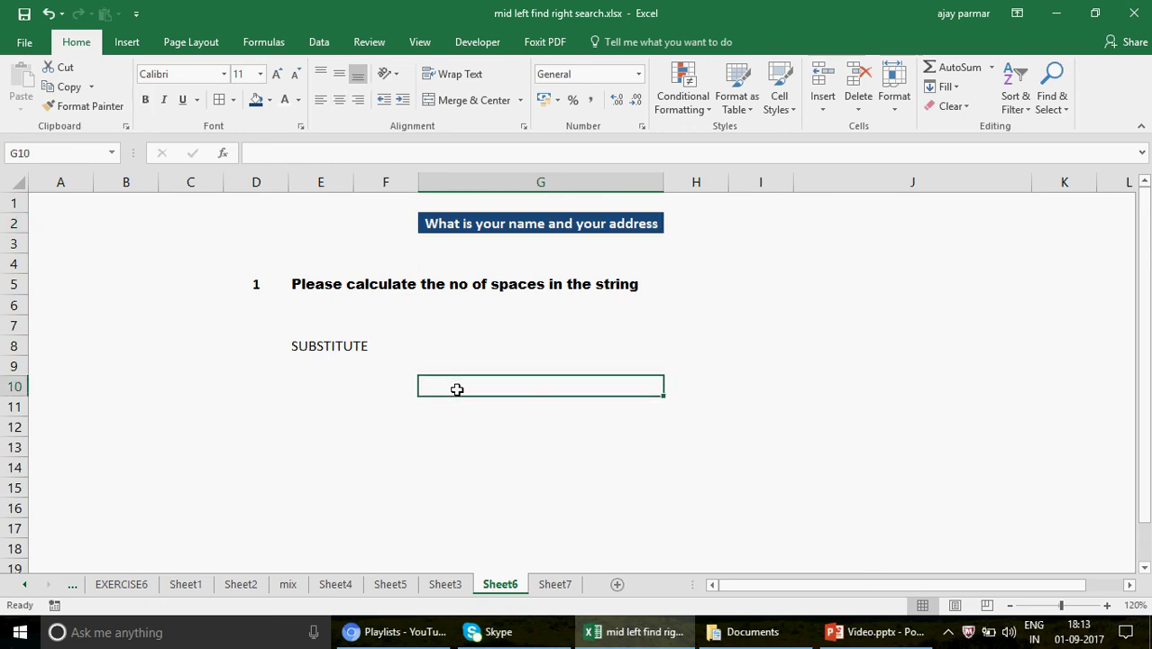
pyautogui.write('=LEN(')
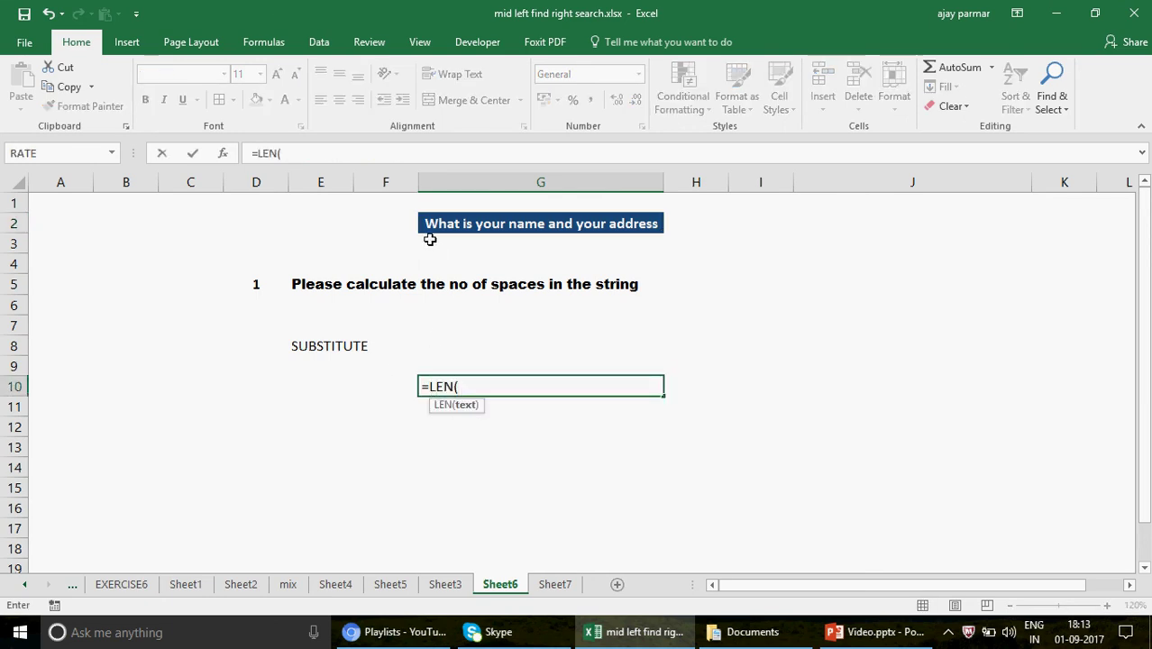
pyautogui.click(478, 223)
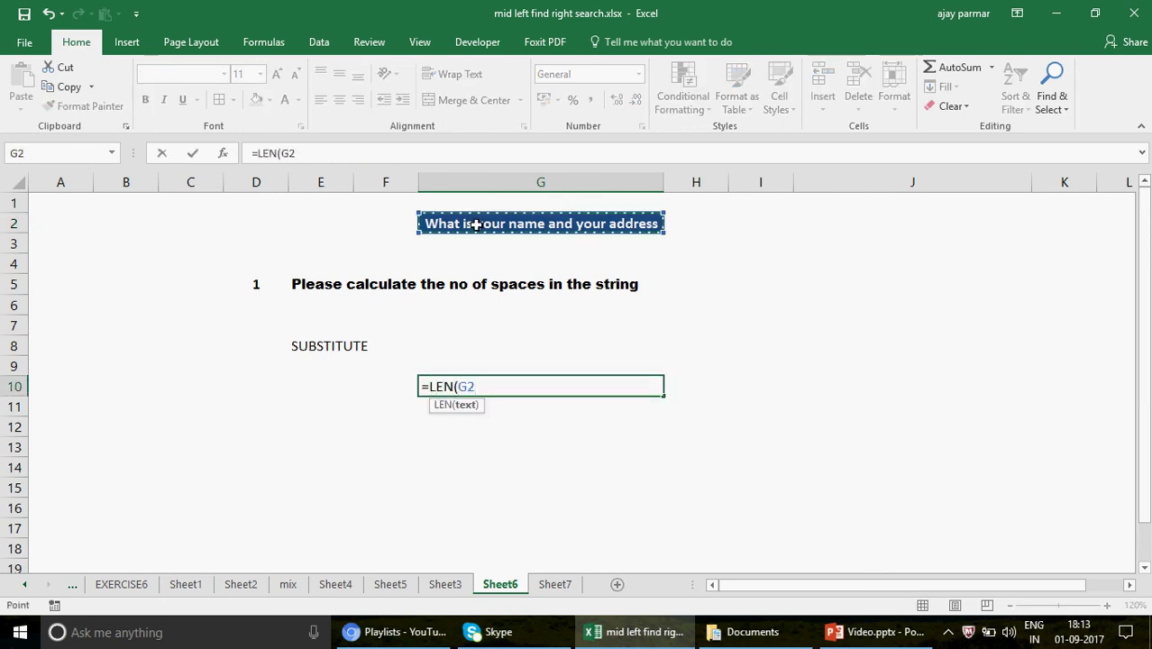
pyautogui.write(')')
pyautogui.press('Return')
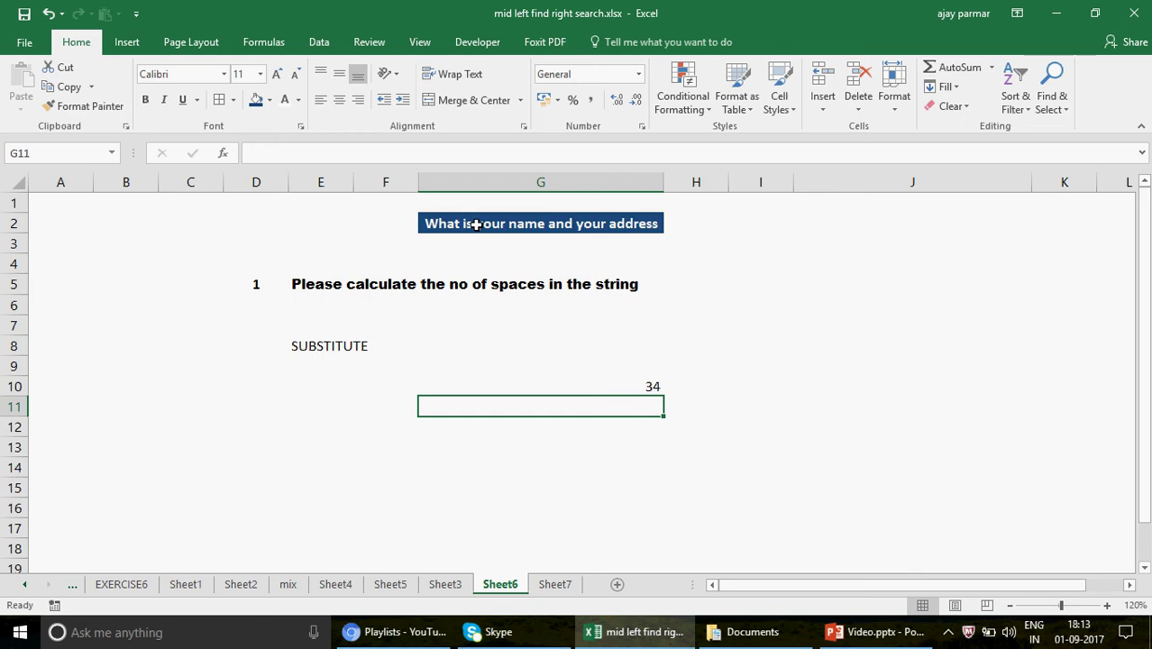
# Step: Label the length result TOTAL LENGTH in cell F10 and autofit column F to the text
pyautogui.press('Up')
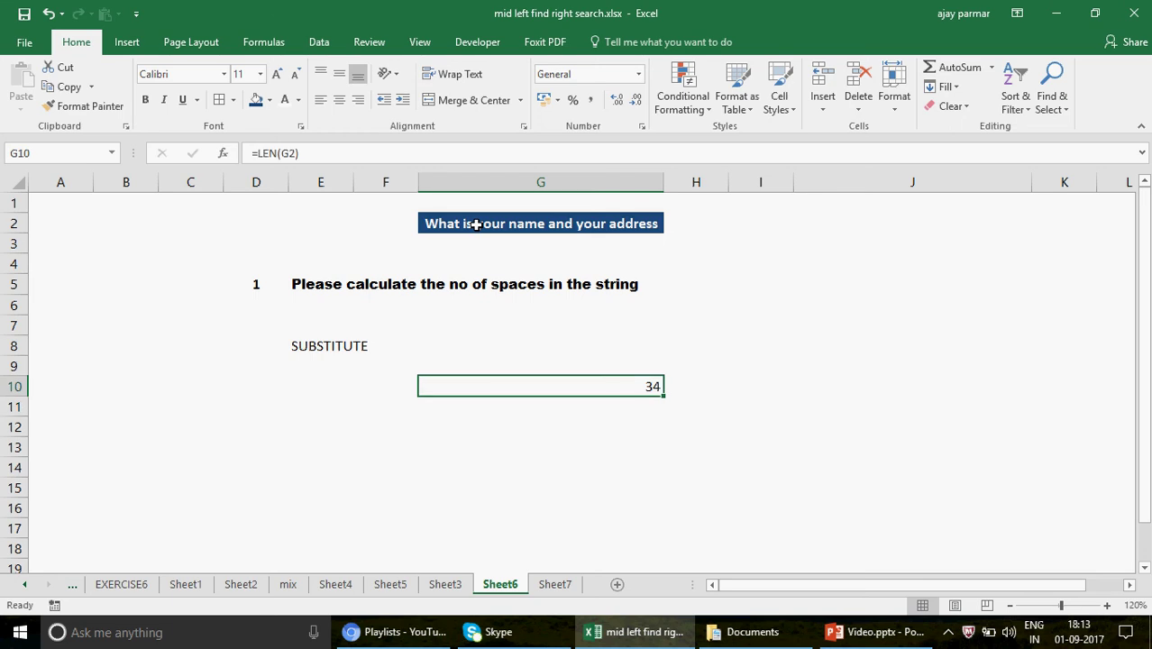
pyautogui.press('Left')
pyautogui.write('T')
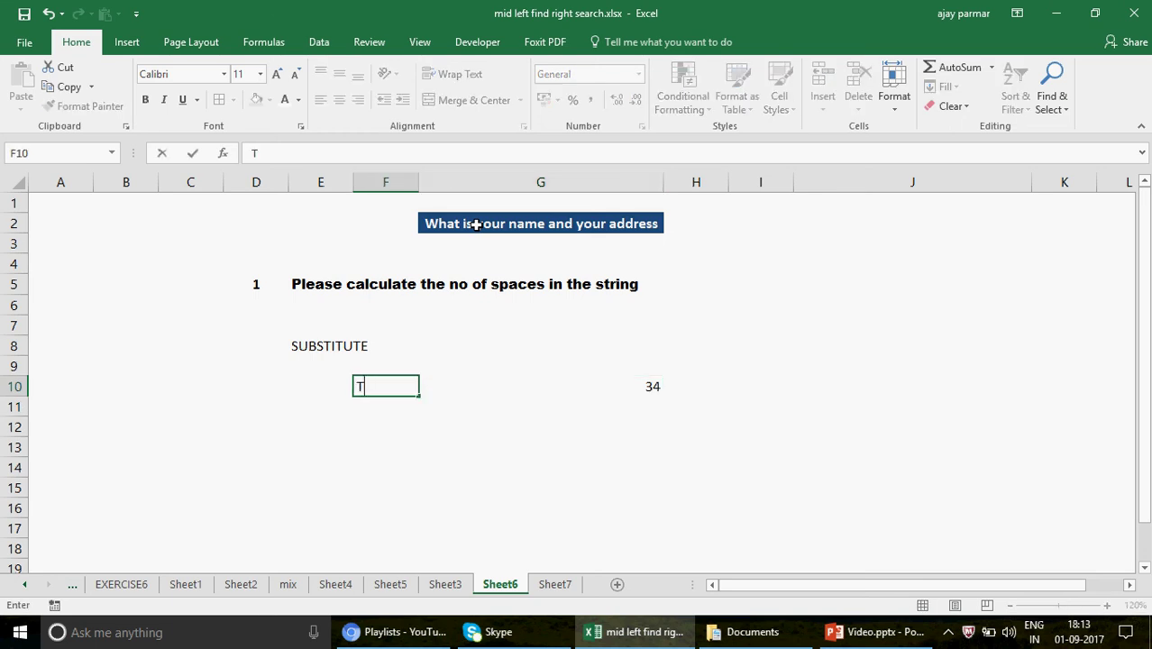
pyautogui.write('OTAL LENGTH')
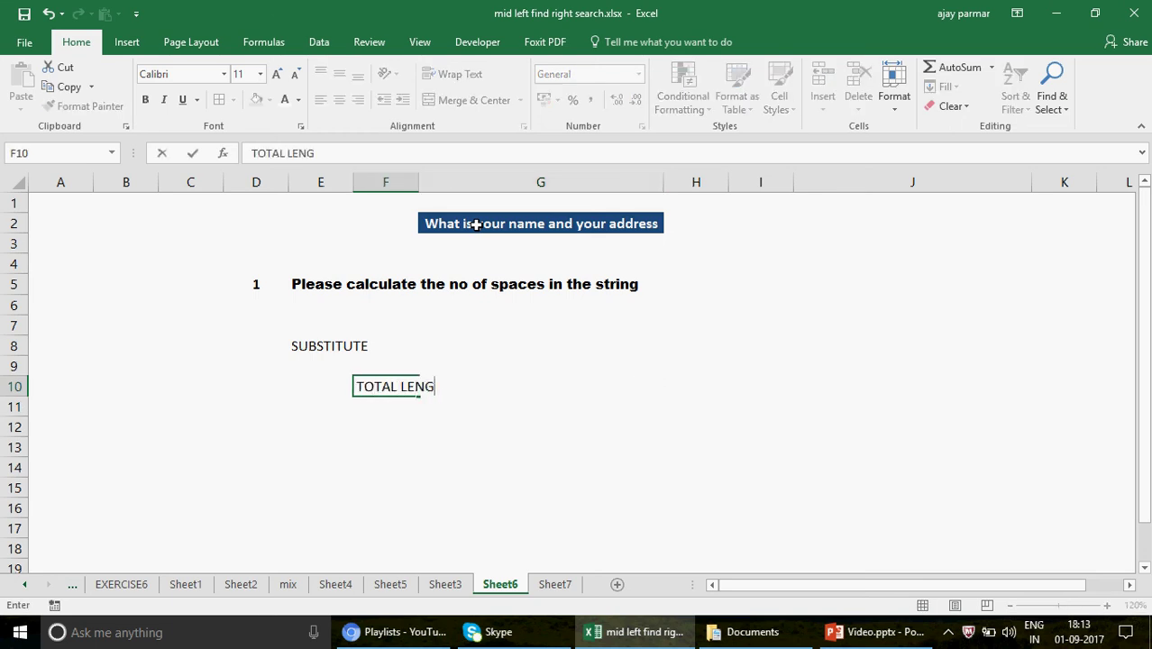
pyautogui.press('Return')
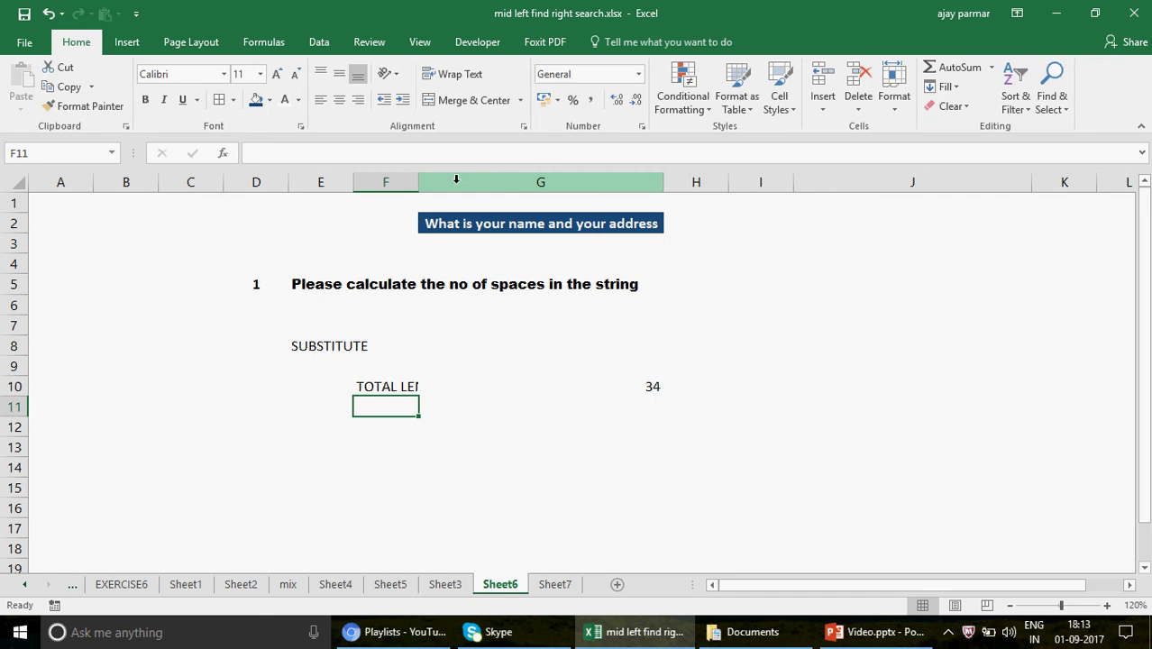
pyautogui.moveTo(418, 182); pyautogui.dragTo(419, 182)
pyautogui.doubleClick(418, 182)
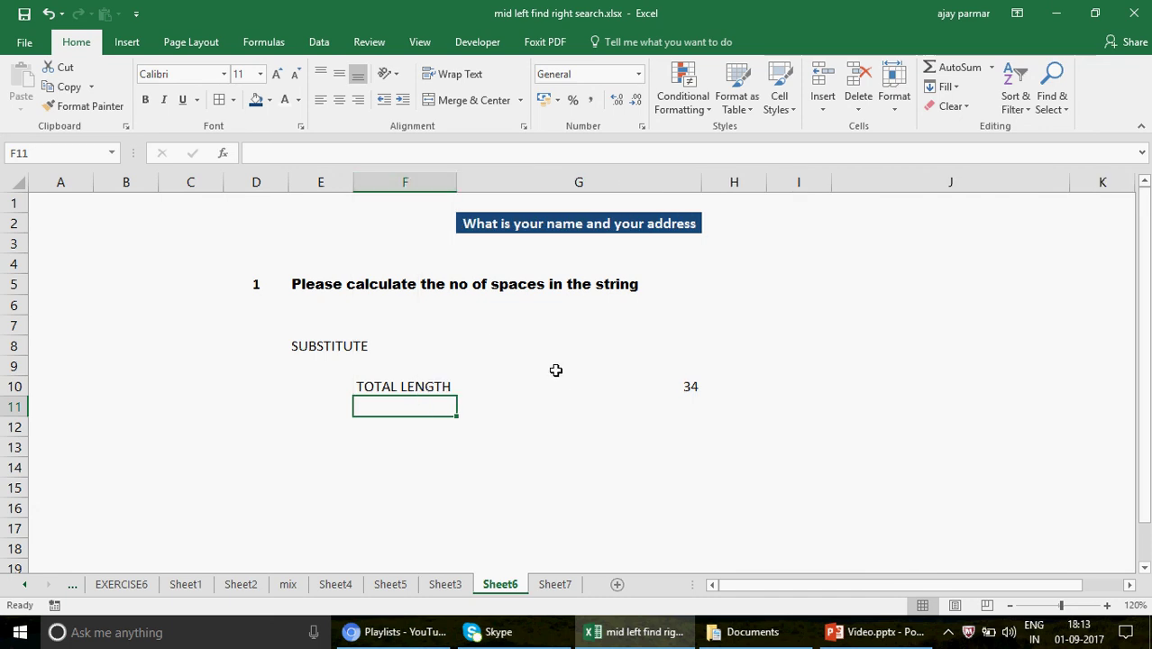
# Step: Strip all spaces from the G2 string in cell G11 with =SUBSTITUTE(G2," ","")
pyautogui.click(681, 389)
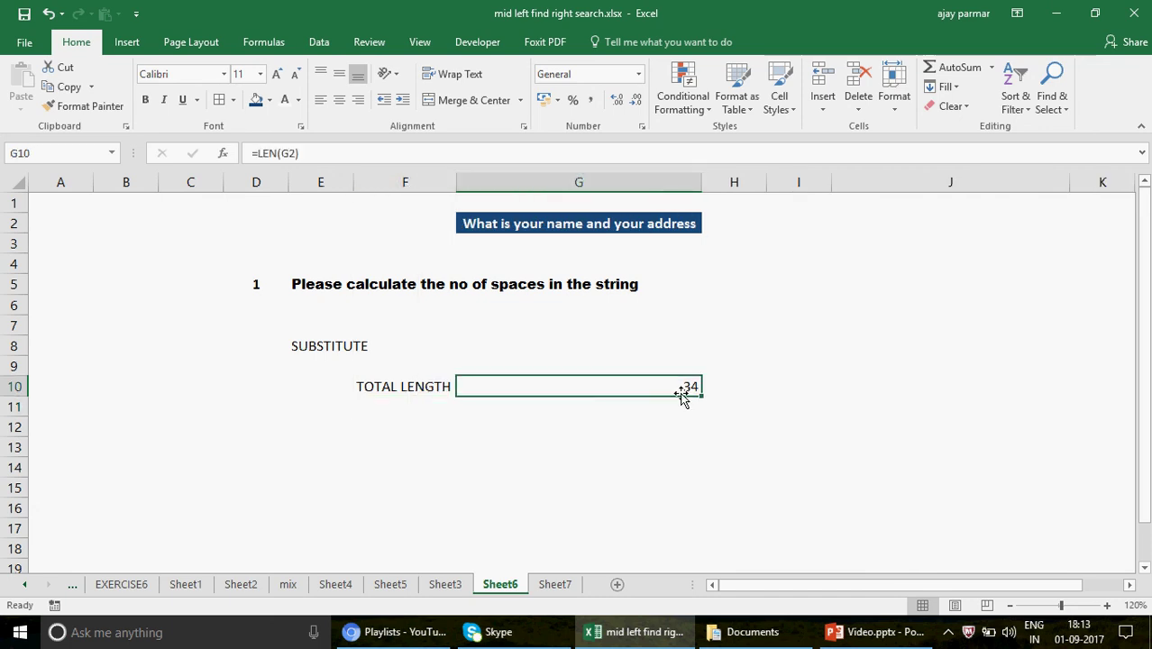
pyautogui.click(527, 227)
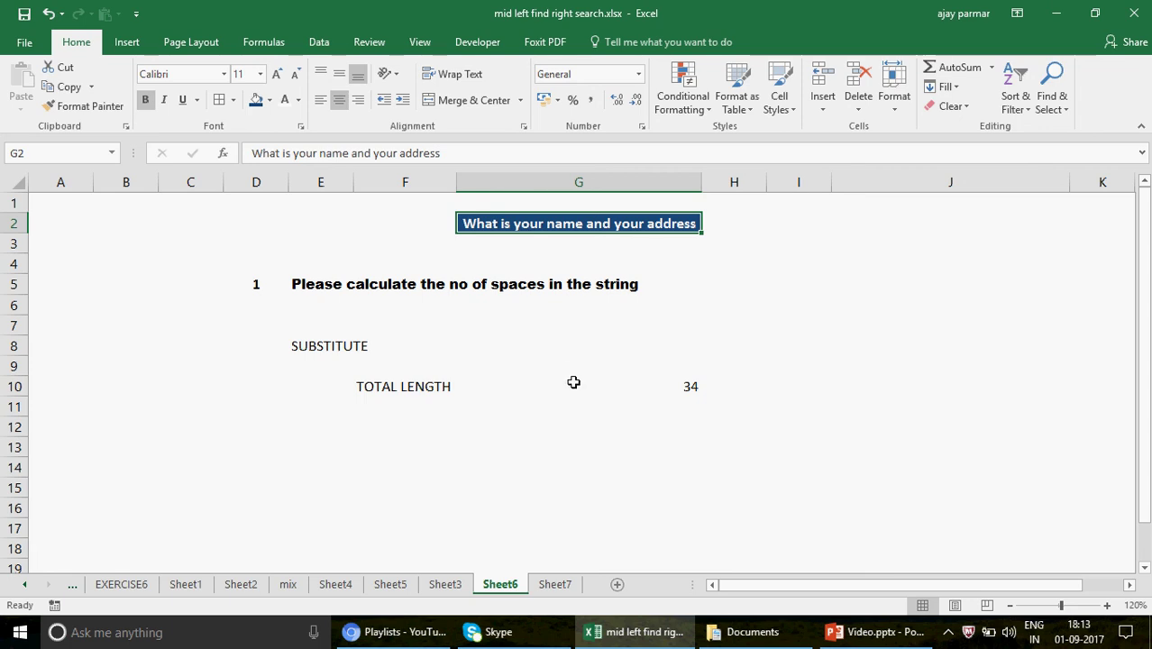
pyautogui.click(645, 415)
pyautogui.write('=SUB')
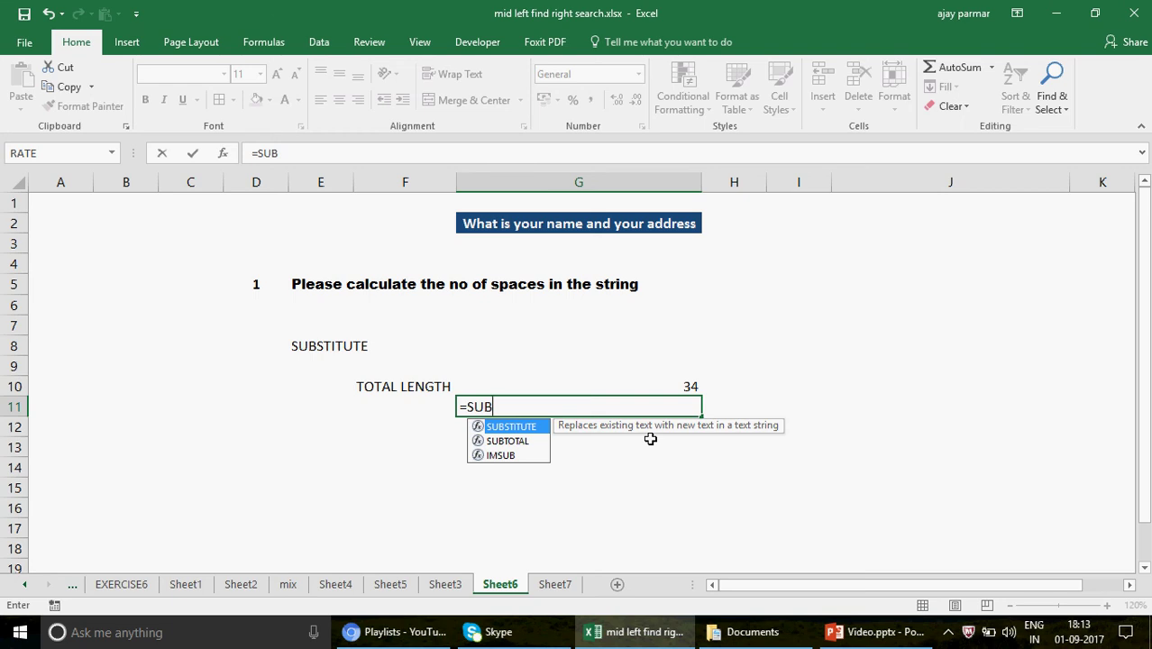
pyautogui.doubleClick(536, 428)
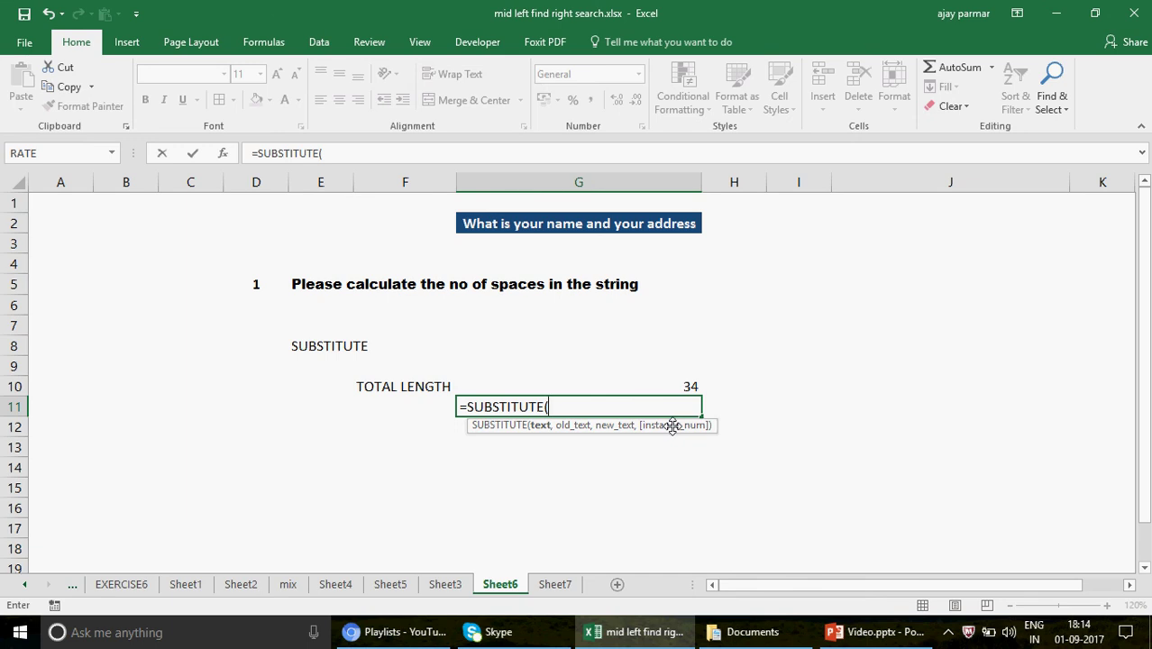
pyautogui.click(505, 223)
pyautogui.write('," ",""')
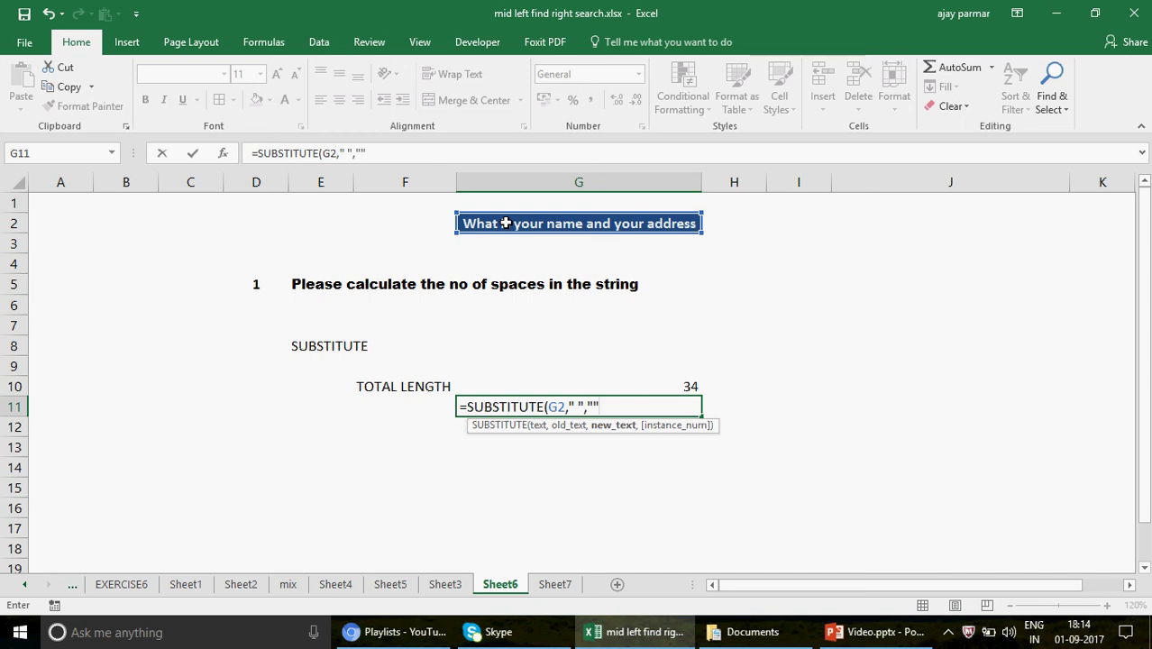
pyautogui.write(',1')
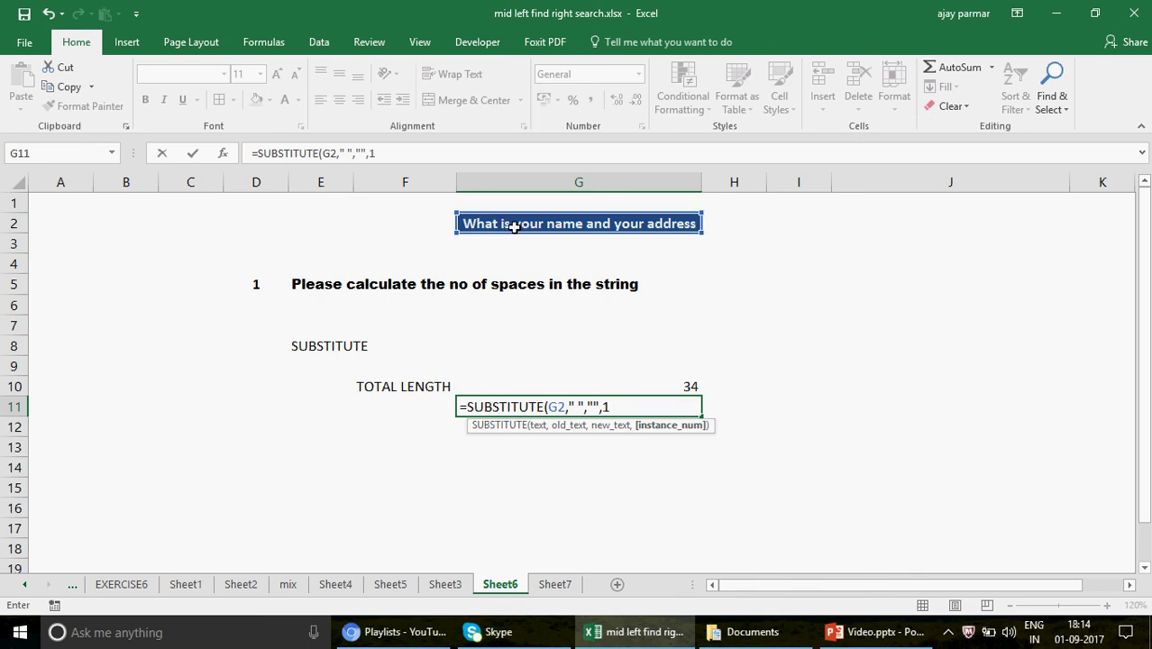
pyautogui.press('BackSpace')
pyautogui.press('BackSpace')
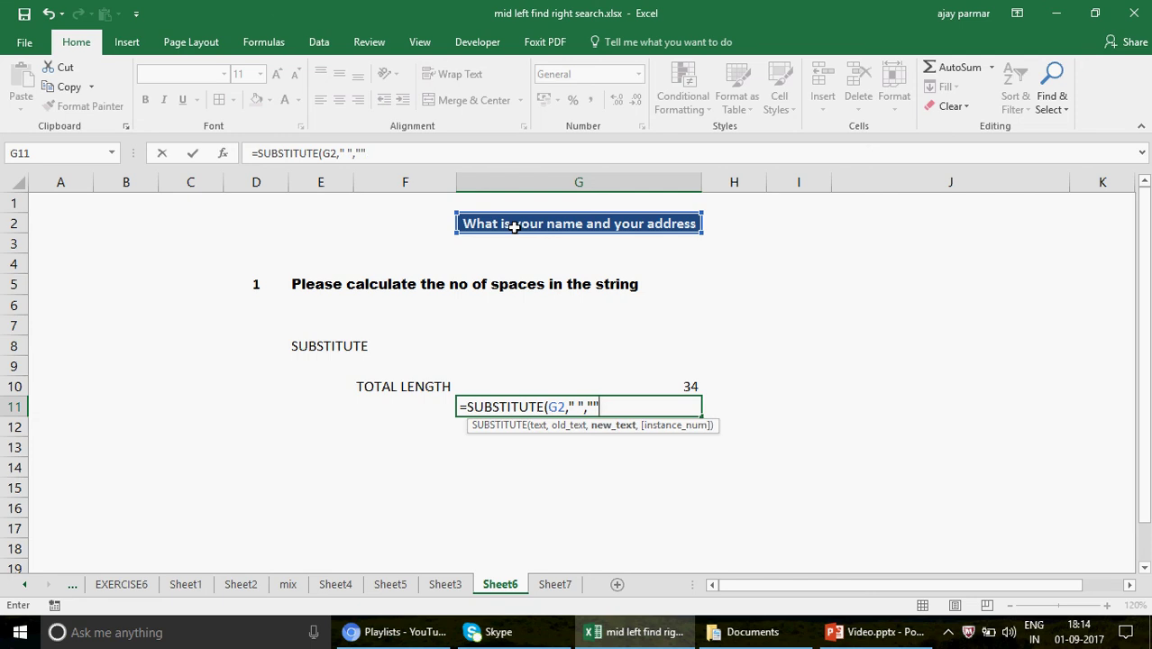
pyautogui.write(')')
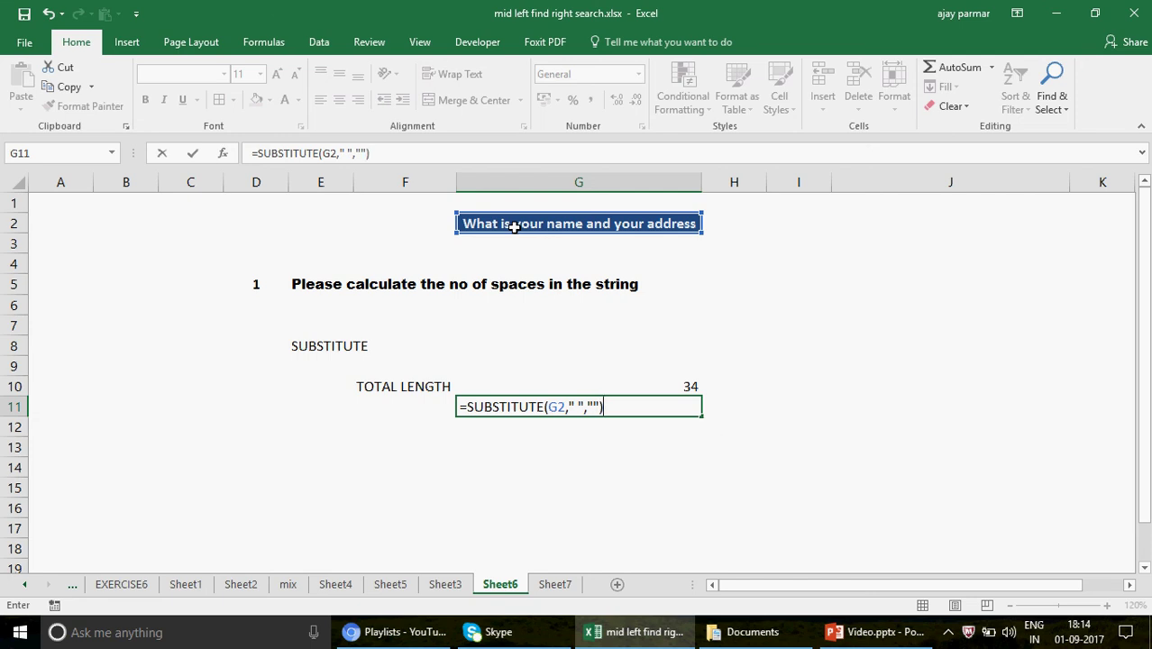
pyautogui.press('Return')
pyautogui.press('Up')
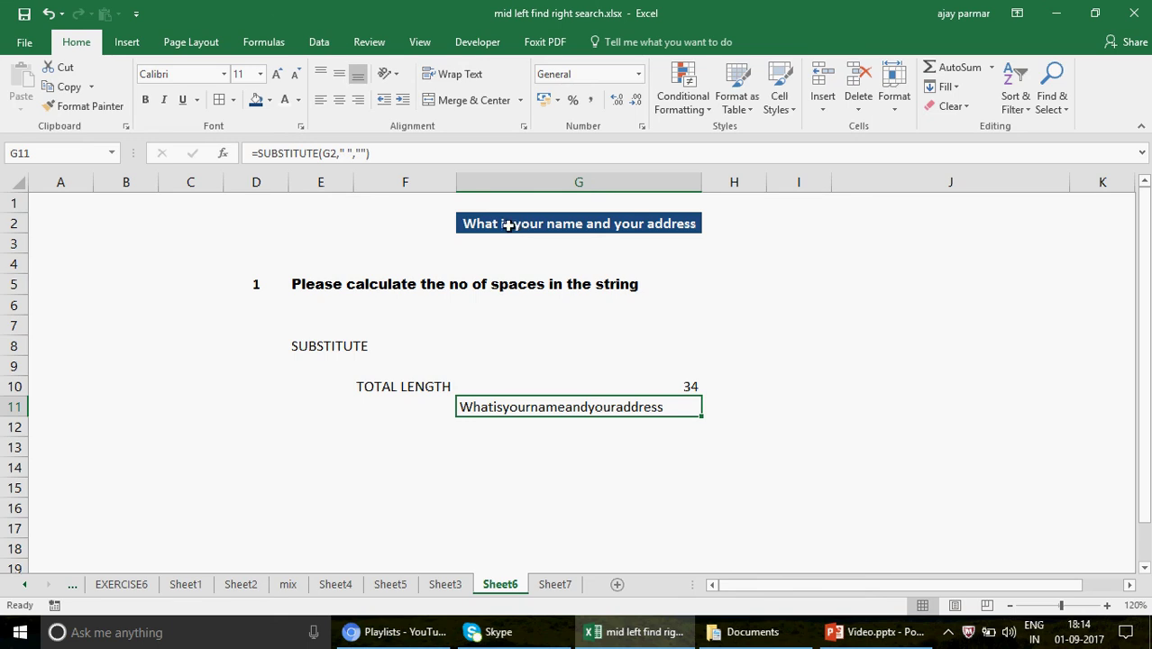
# Step: Wrap the G11 formula in LEN so that it reads =LEN(SUBSTITUTE(G2," ",""))
pyautogui.click(260, 153)
pyautogui.write('LEN(')
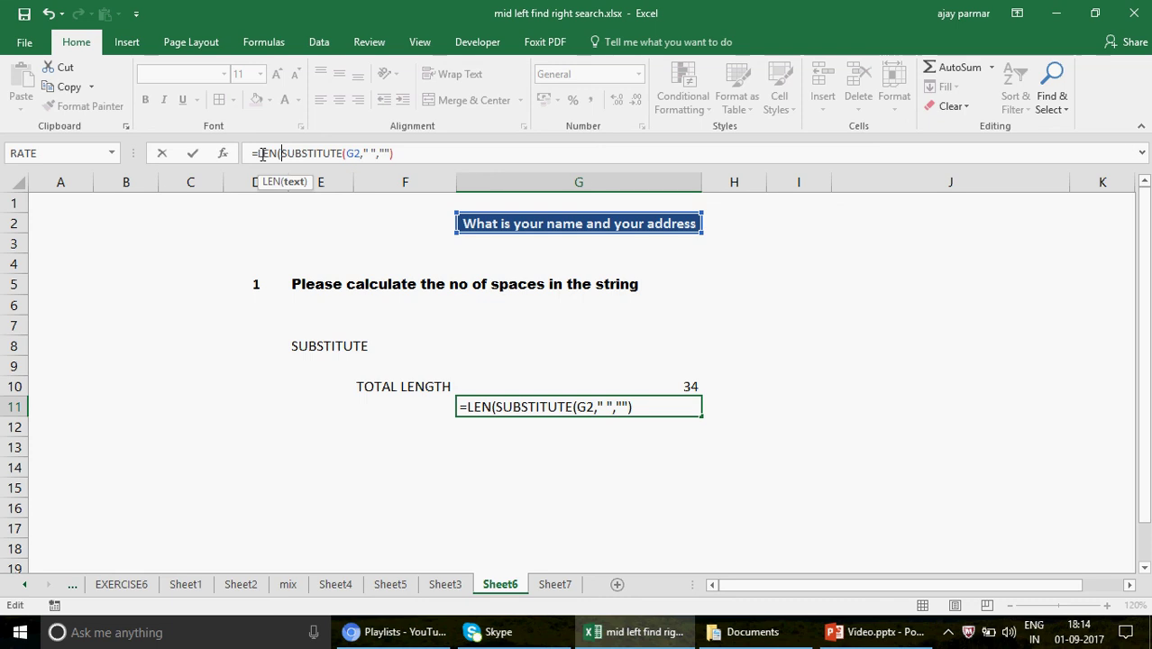
pyautogui.click(441, 152)
pyautogui.write('))')
pyautogui.press('Return')
pyautogui.press('Up')
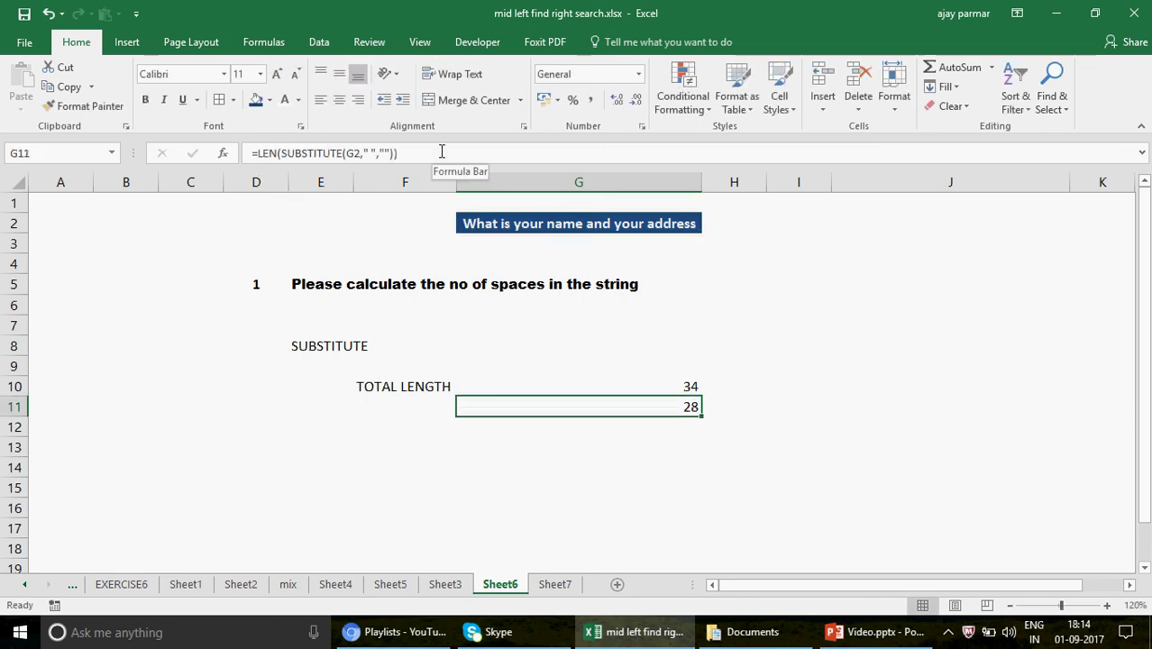
# Step: Subtract the length without spaces from the total length in cell G12 with =G10-G11
pyautogui.press('Down')
pyautogui.write('=')
pyautogui.press('Up')
pyautogui.press('Up')
pyautogui.write('-')
pyautogui.press('Up')
pyautogui.press('Return')
pyautogui.press('Up')
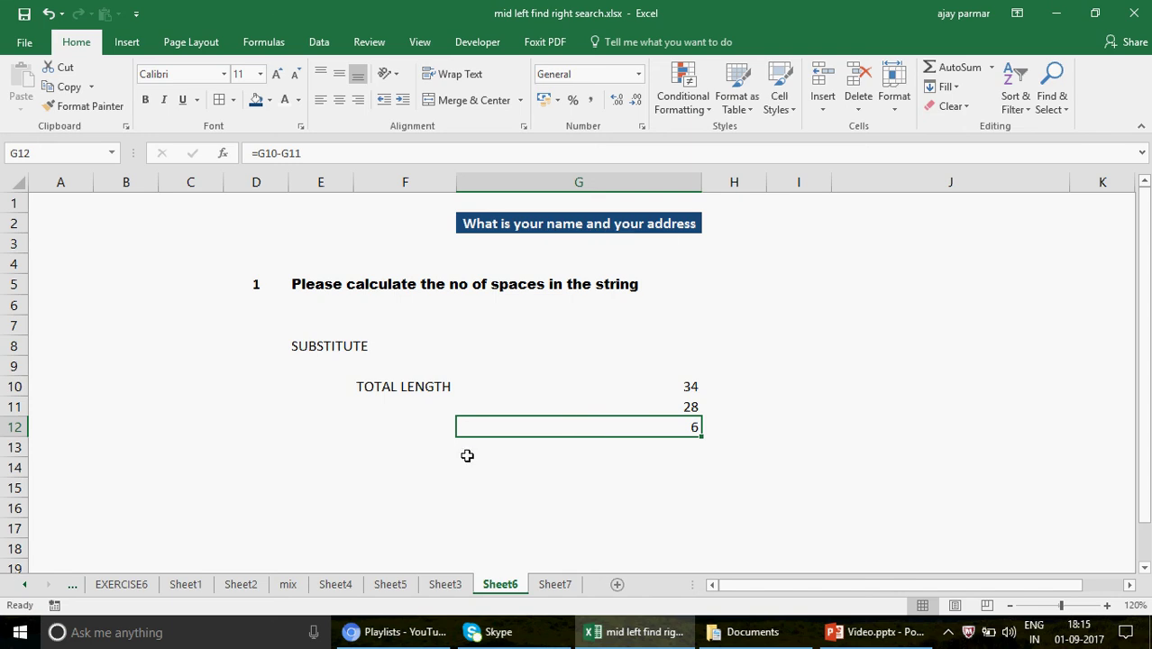
# Step: Count the spaces with a single formula in cell G13: =LEN(G2)-LEN(SUBSTITUTE(G2," ",""))
pyautogui.click(502, 448)
pyautogui.write('=LEN(')
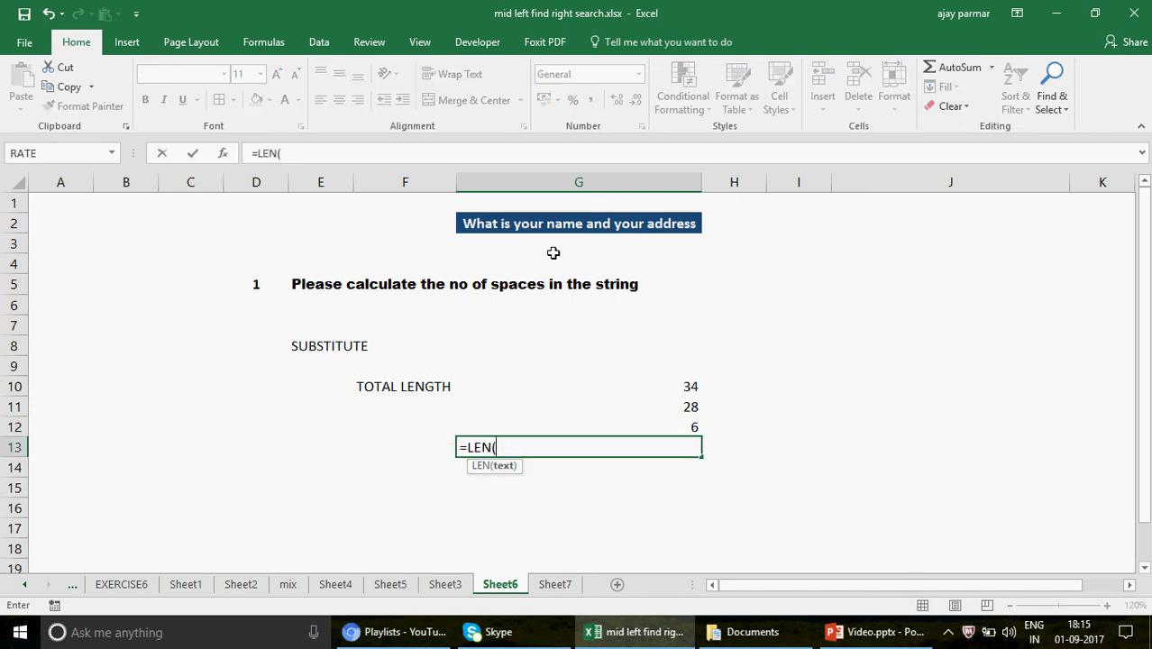
pyautogui.click(545, 222)
pyautogui.write('_')
pyautogui.press('BackSpace')
pyautogui.write(')-LEN(SUB')
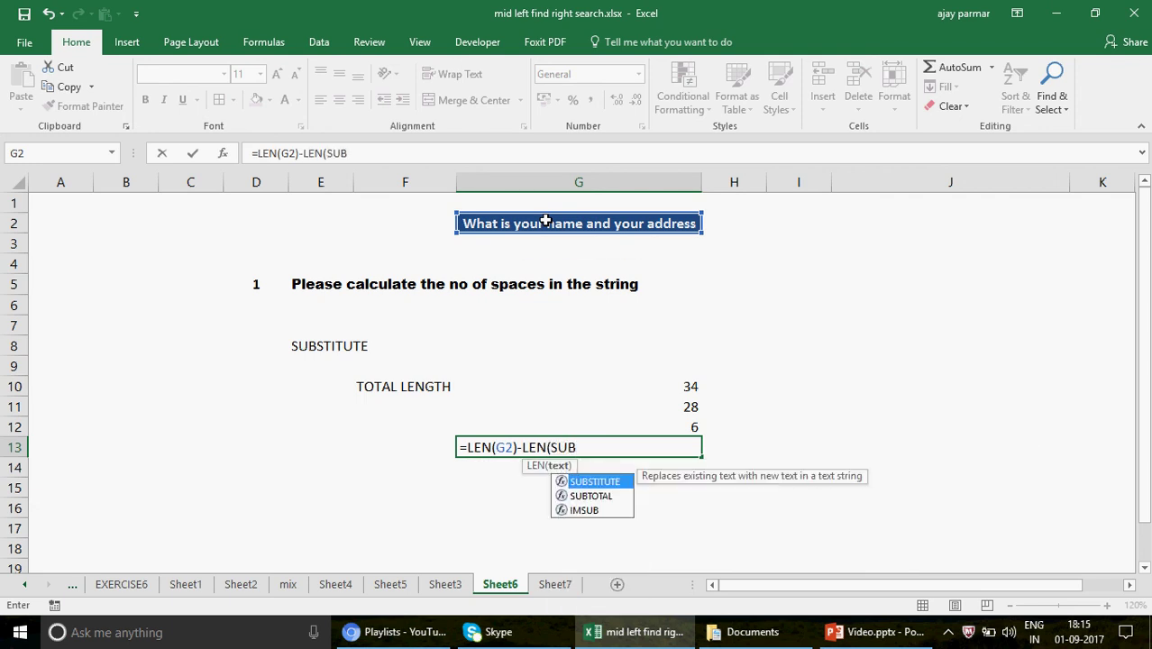
pyautogui.press('Tab')
pyautogui.click(550, 221)
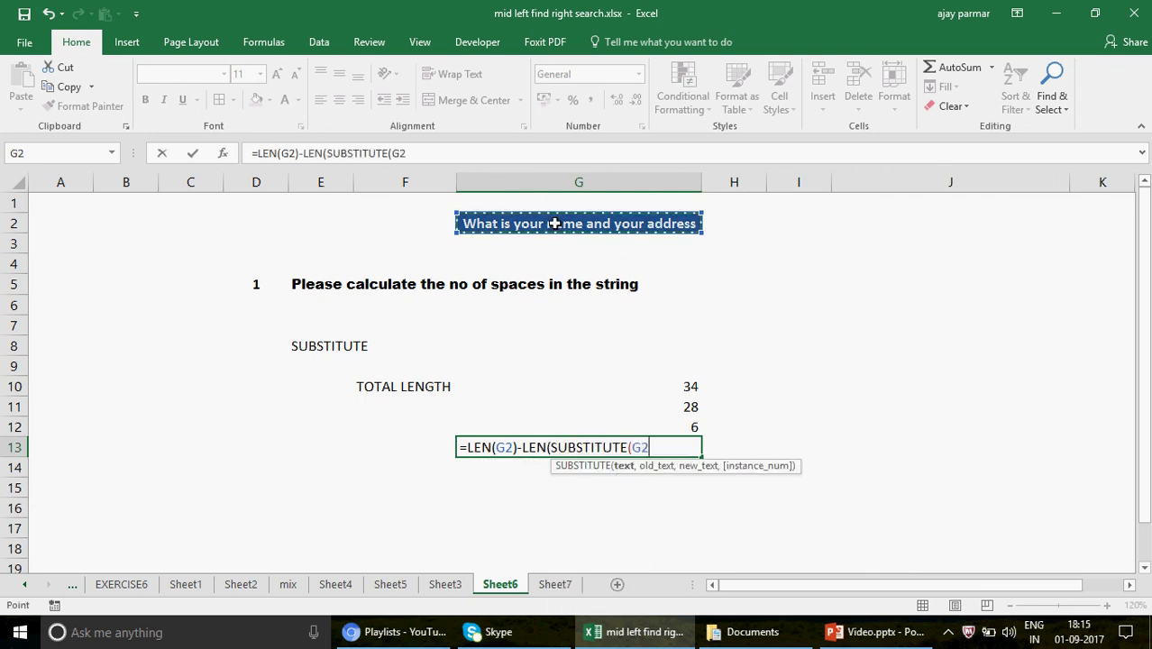
pyautogui.write('," ",""')
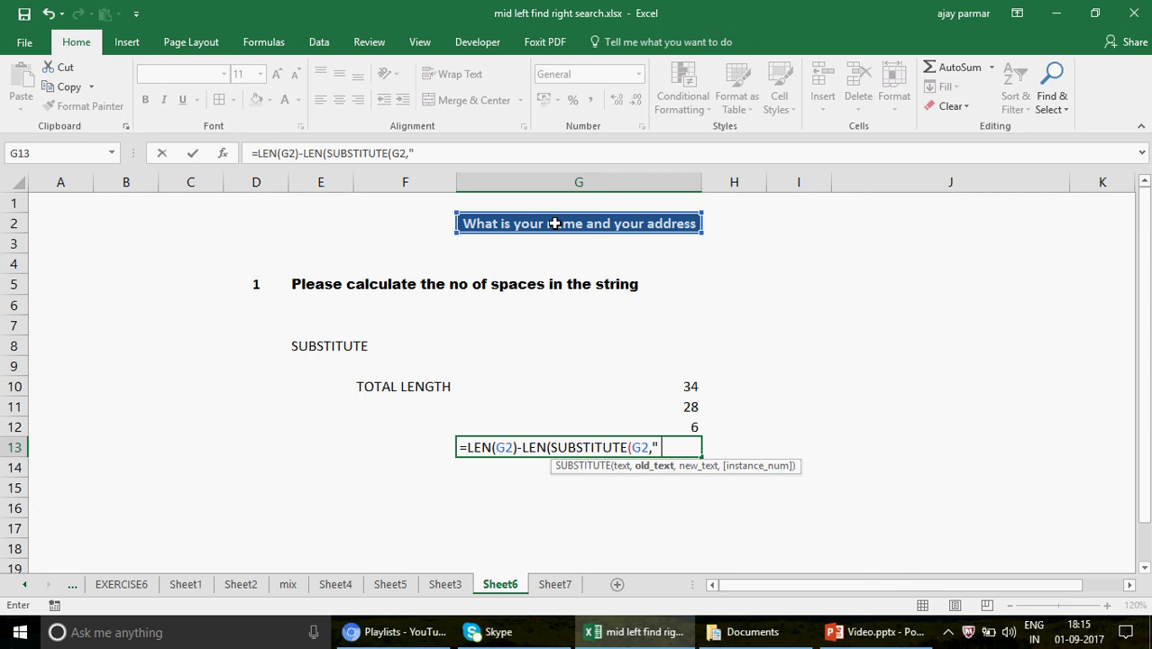
pyautogui.write('))')
pyautogui.press('Return')
pyautogui.press('Up')
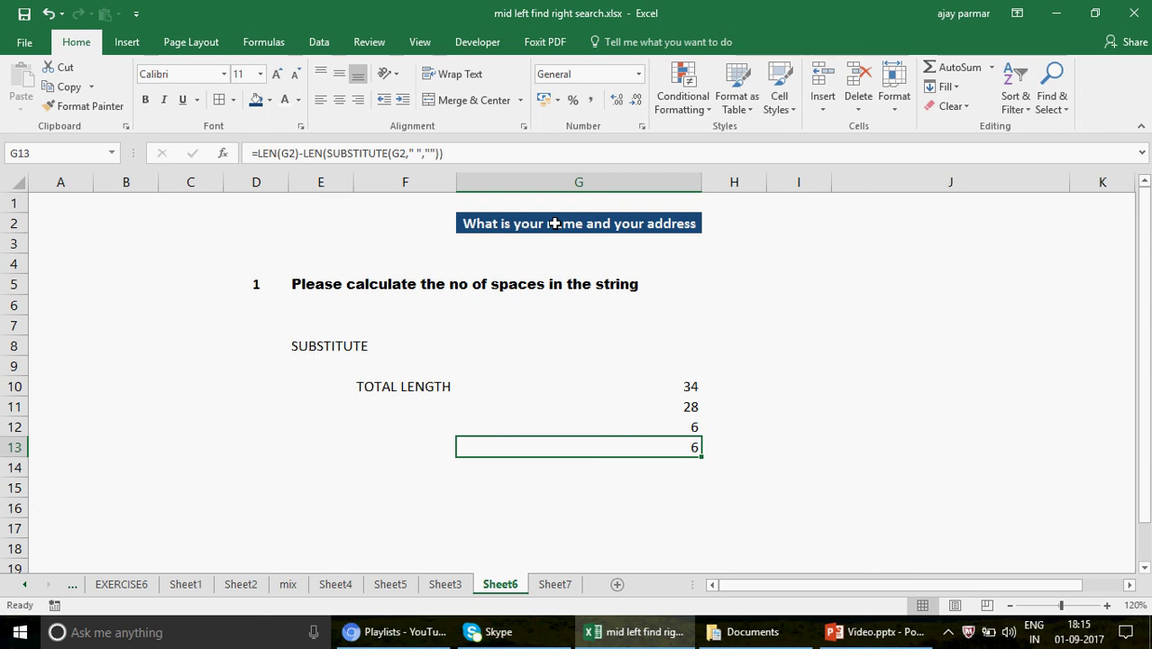
# Step: Switch to Sheet7 and autofit column C to its contents
pyautogui.click(555, 584)
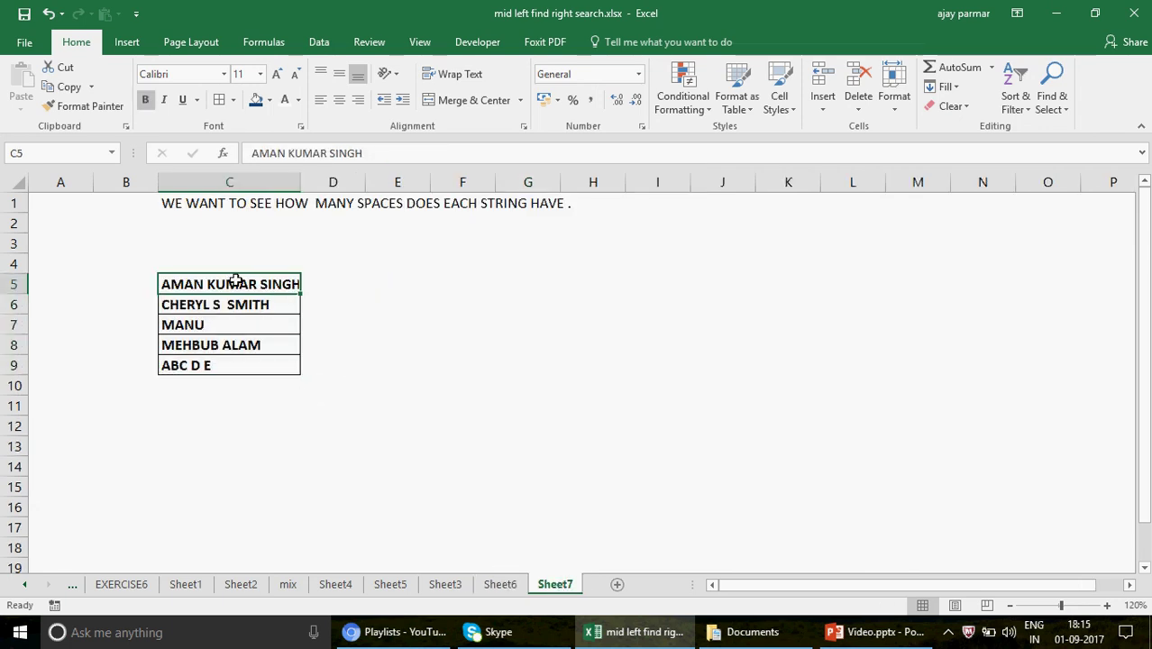
pyautogui.doubleClick(301, 183)
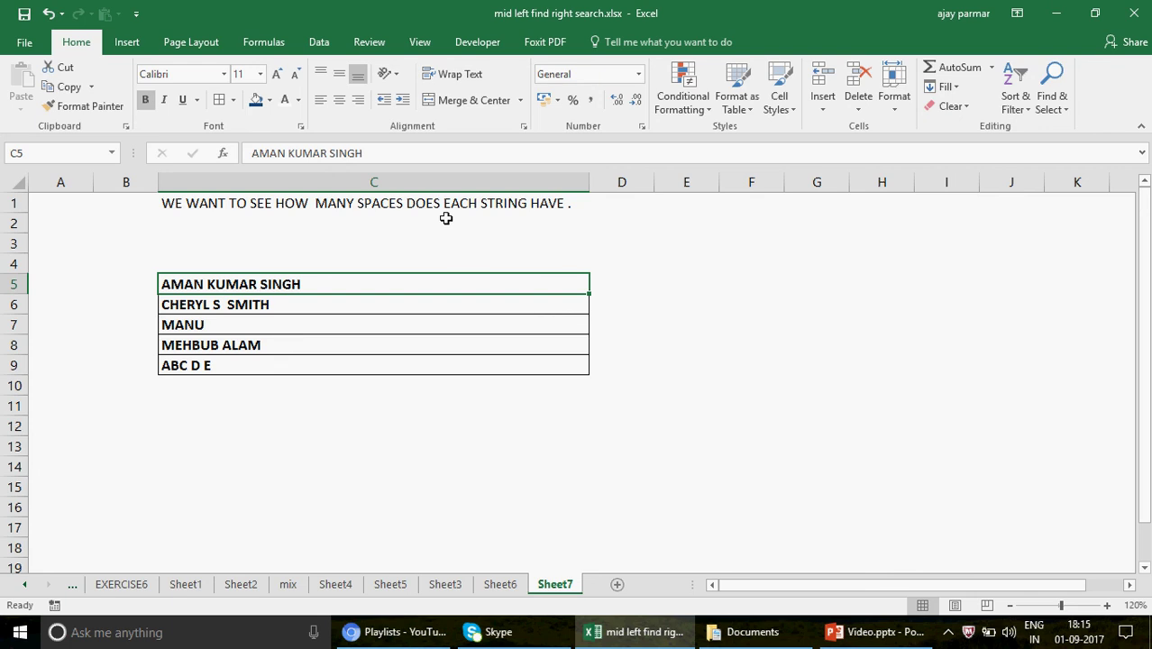
# Step: Narrow column C to roughly half its width, keeping the strings in C5:C9 fully readable
pyautogui.moveTo(589, 182); pyautogui.dragTo(389, 183)
pyautogui.click(289, 310)
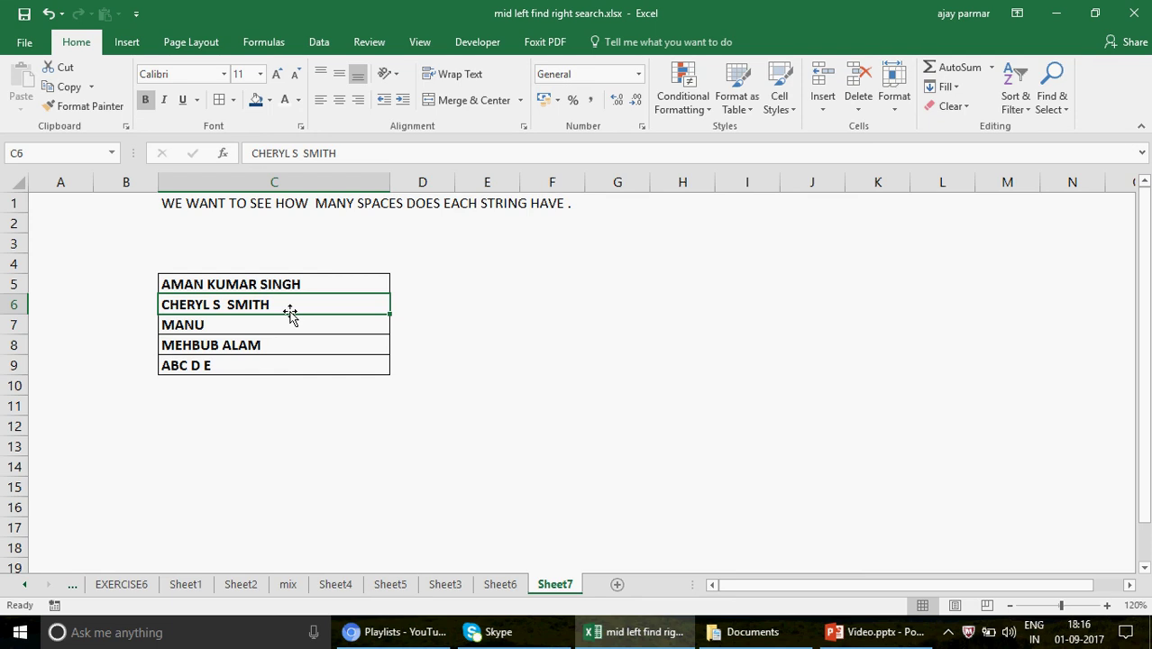
pyautogui.click(448, 286)
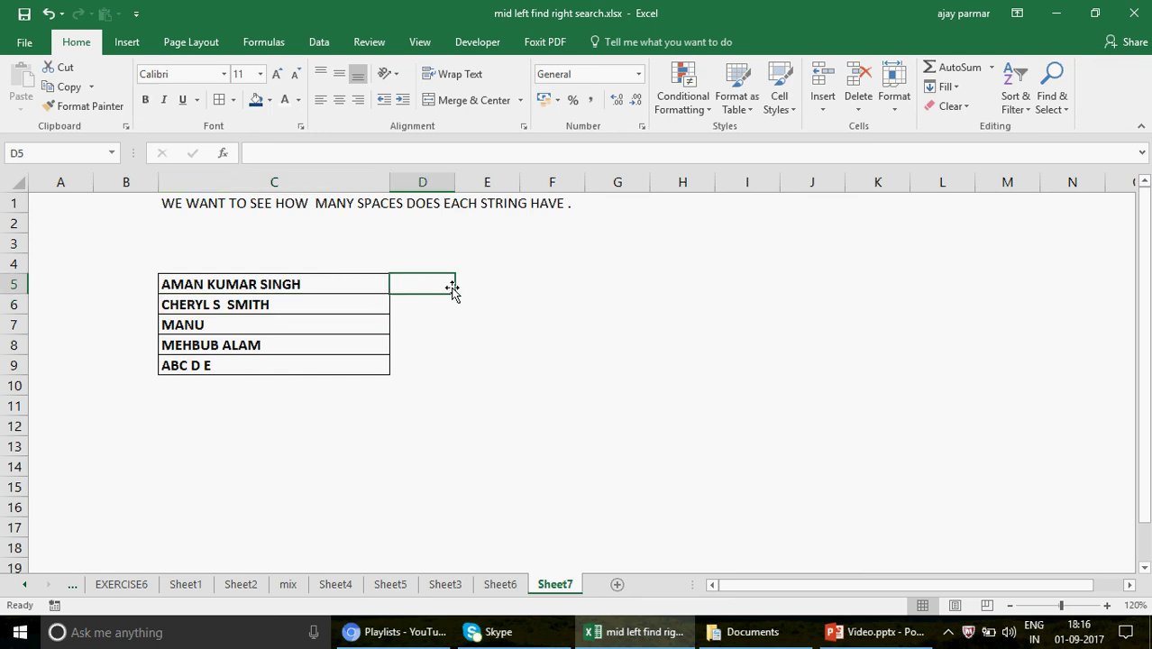
pyautogui.click(304, 289)
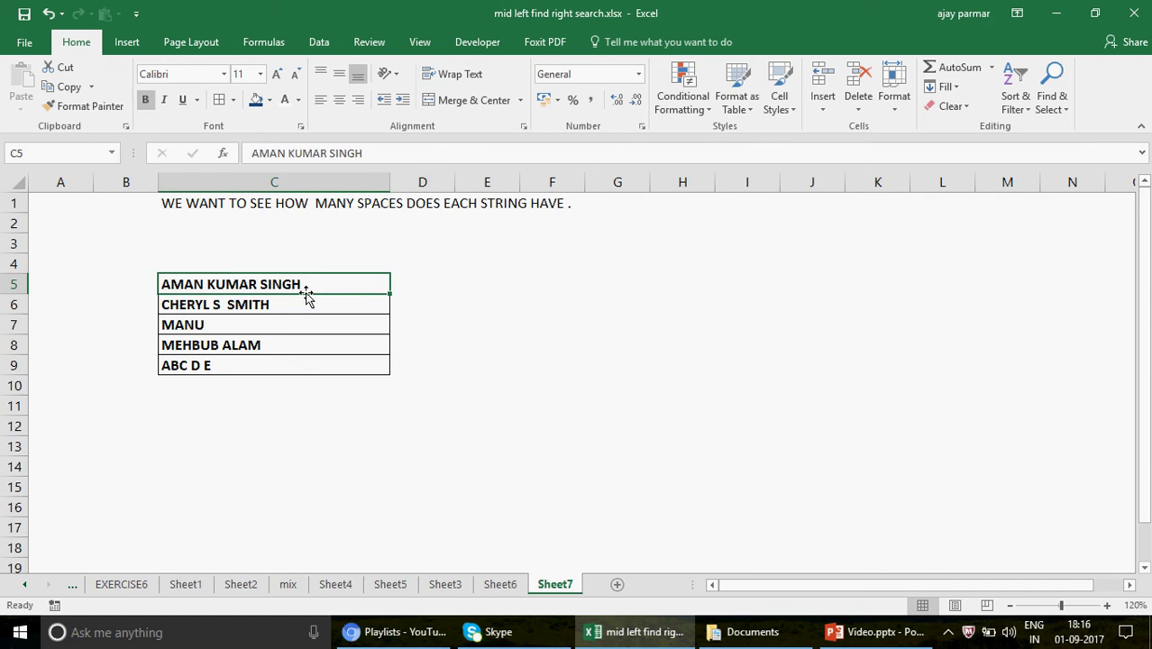
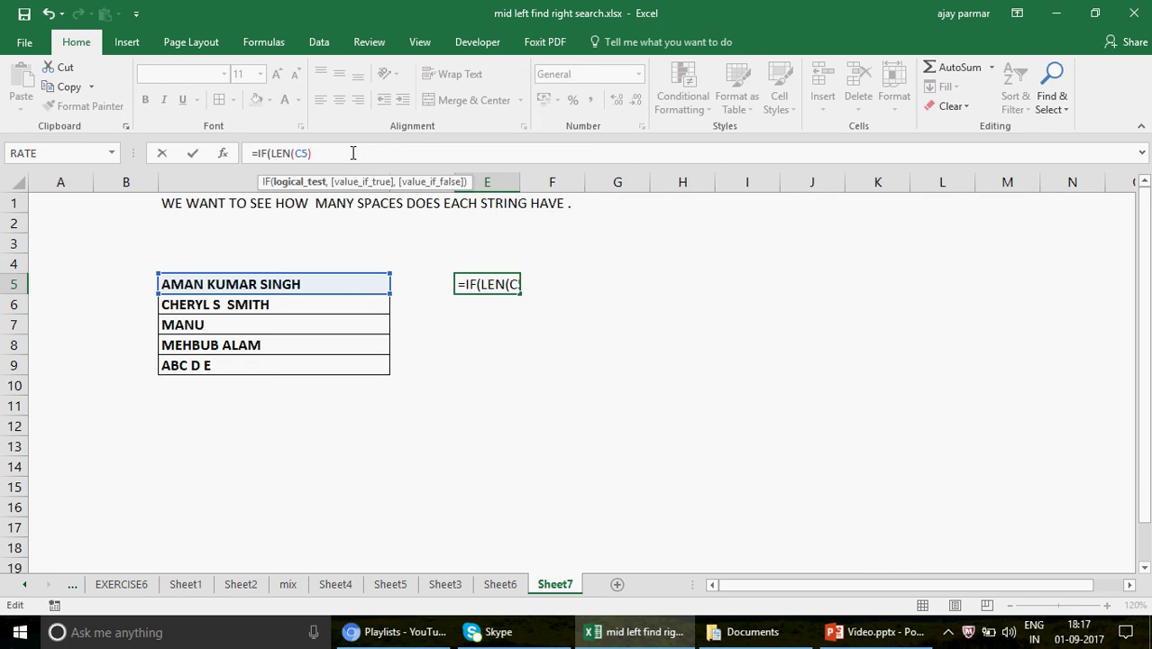
# Step: Build the first condition in E5: =IF(LEN(C5)-LEN(SUBSTITUTE(C5," ",""))=3,"THREE SPACES", leaving the formula open for its false value
pyautogui.write('-LEN(')
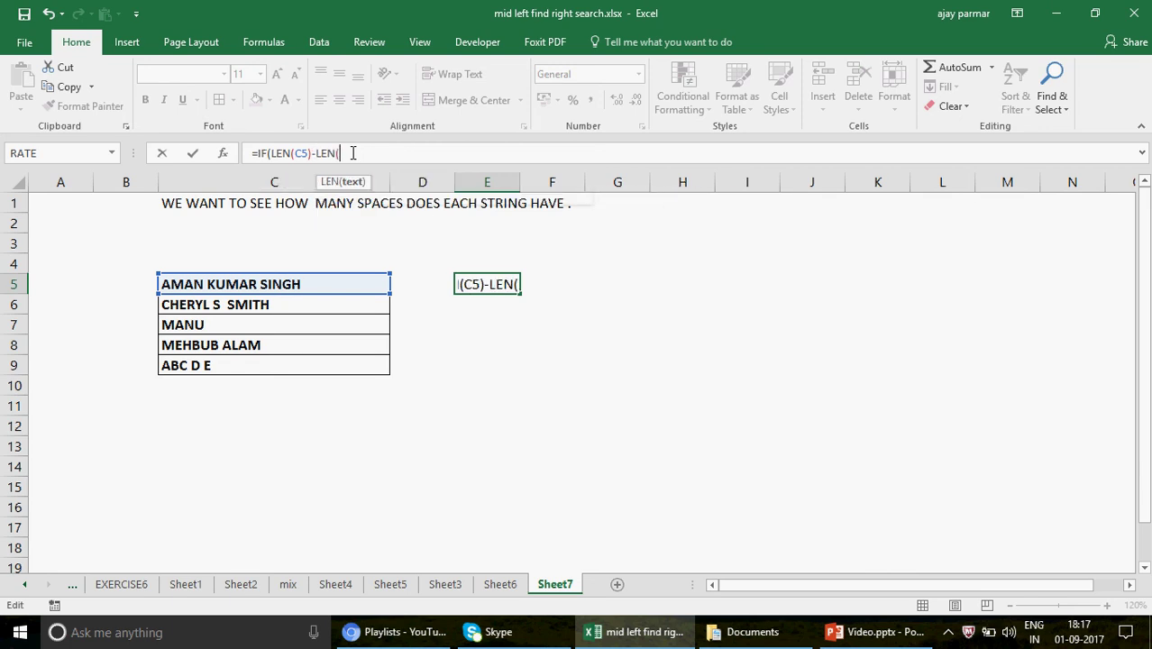
pyautogui.write('SUB')
pyautogui.press('Tab')
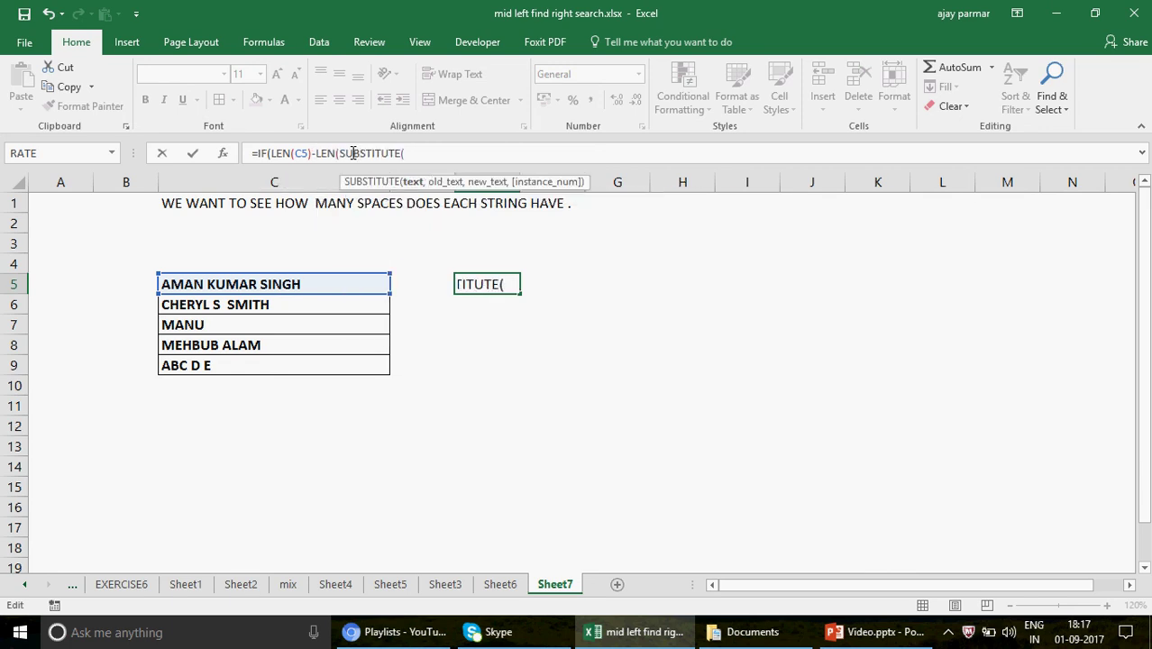
pyautogui.click(279, 285)
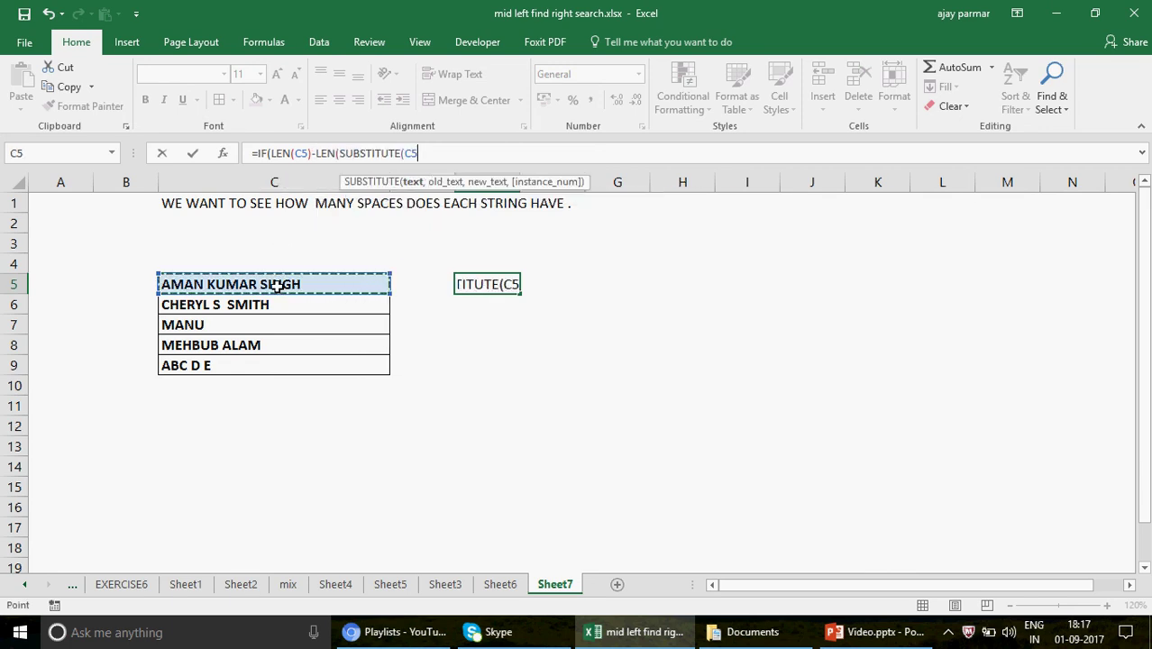
pyautogui.write('," "')
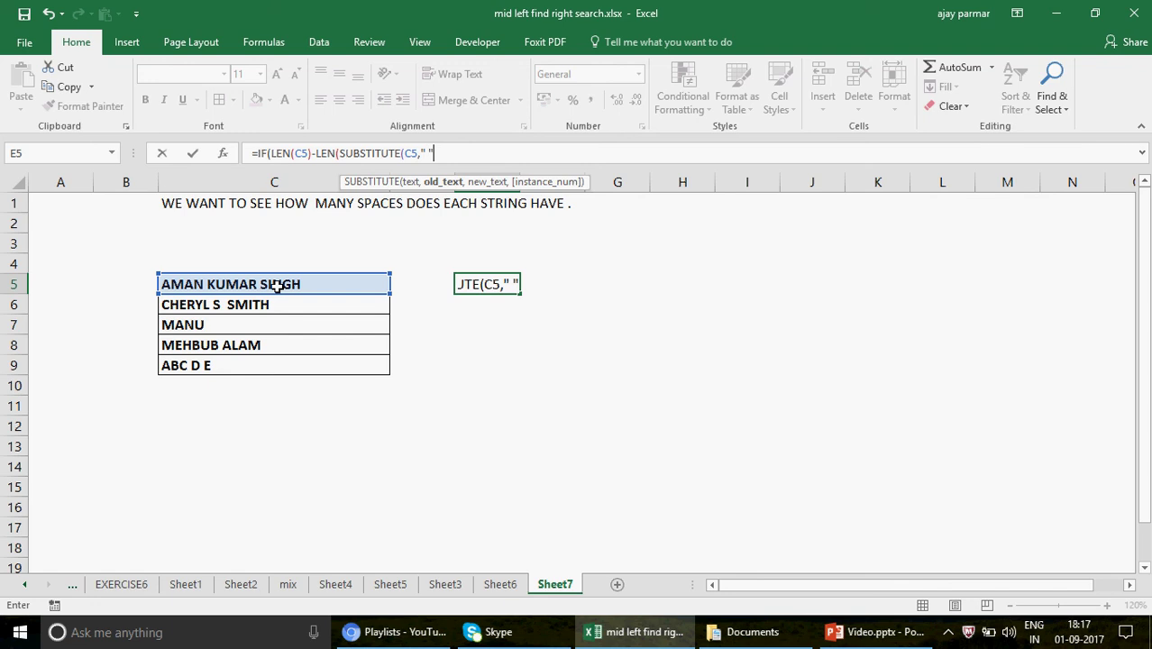
pyautogui.write(',""))')
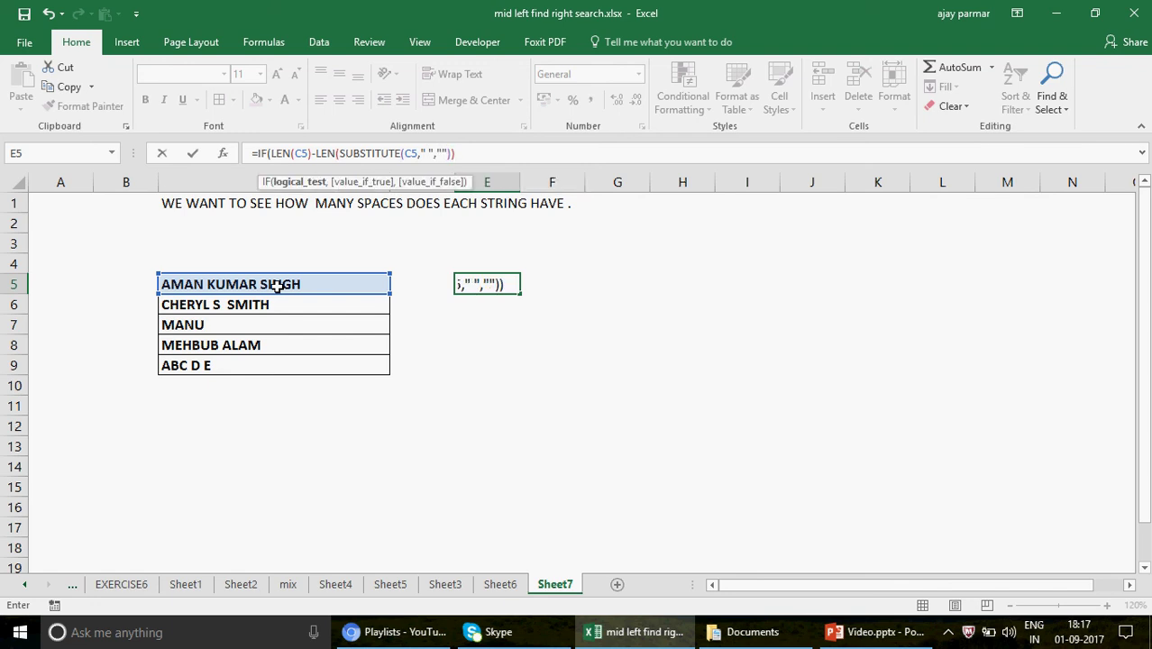
pyautogui.write('=3,"THREE')
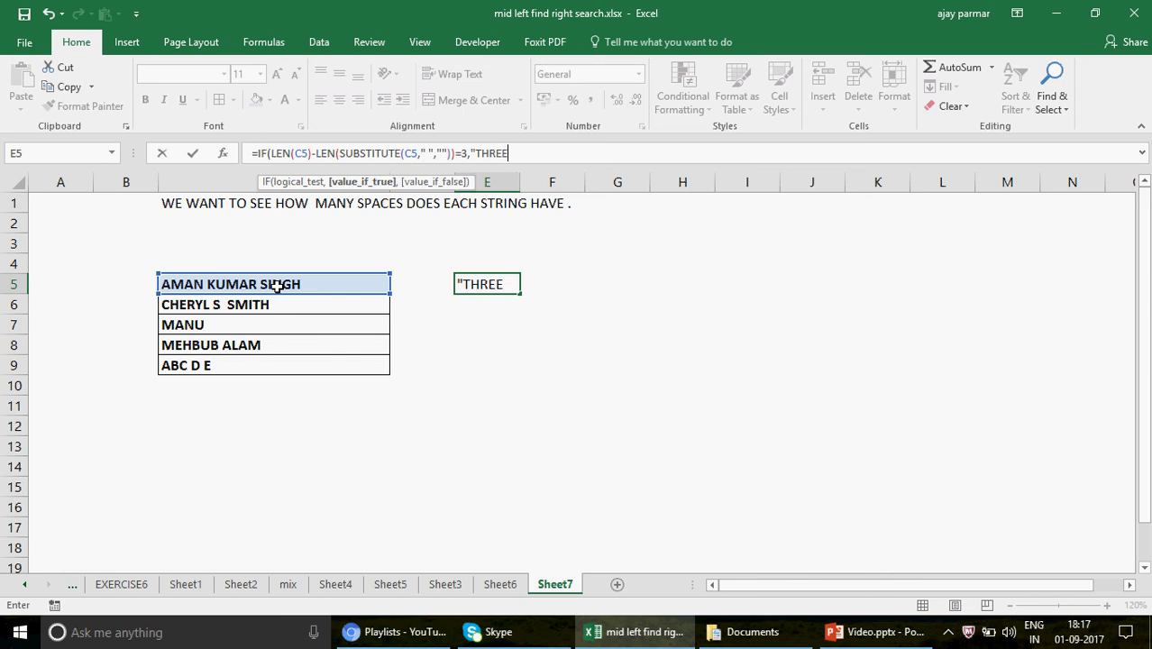
pyautogui.write(' SPACES"')
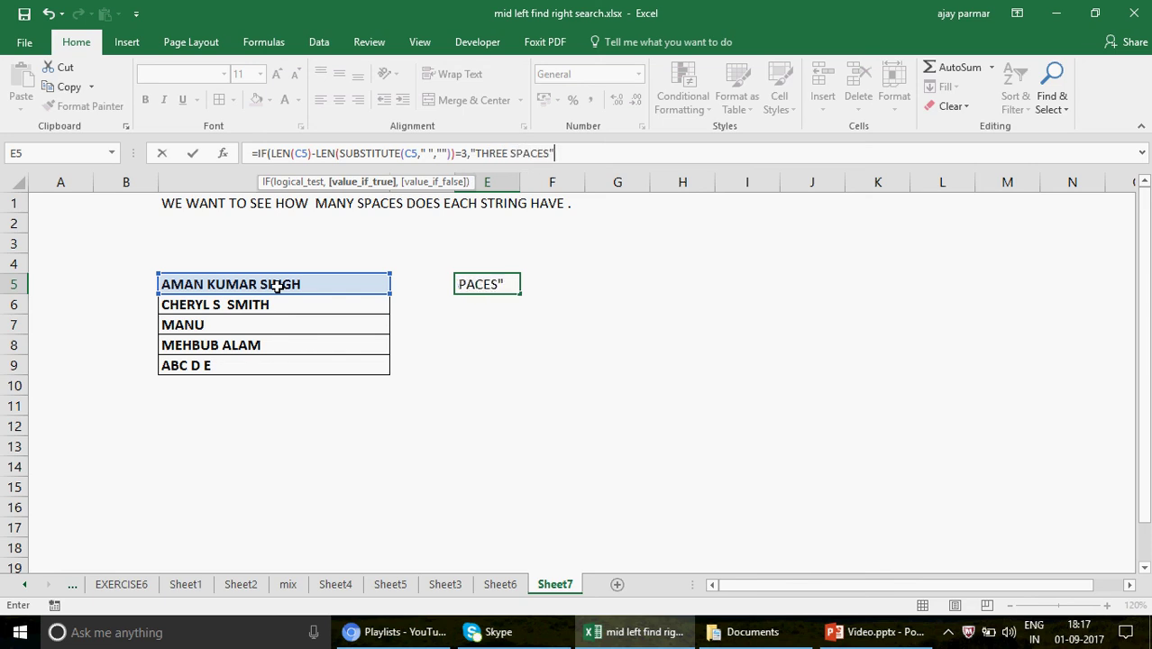
pyautogui.write(',')
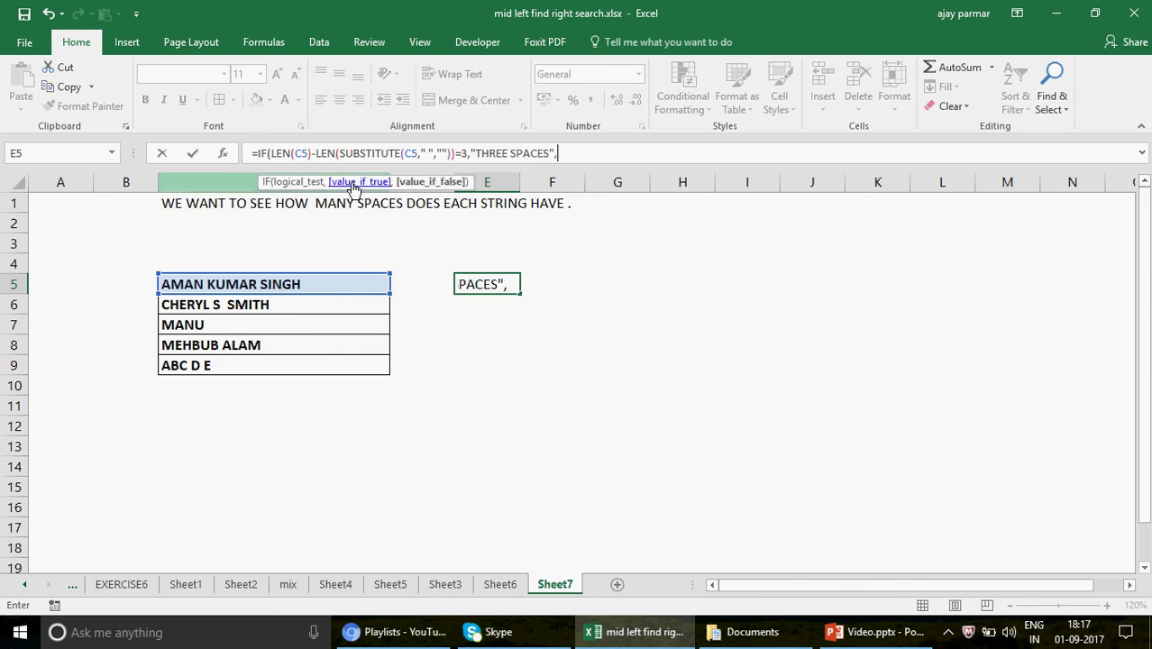
# Step: Nest a copy of the IF test as the false value in E5, comparing with 2 and returning "TWO SPACES"
pyautogui.click(255, 153)
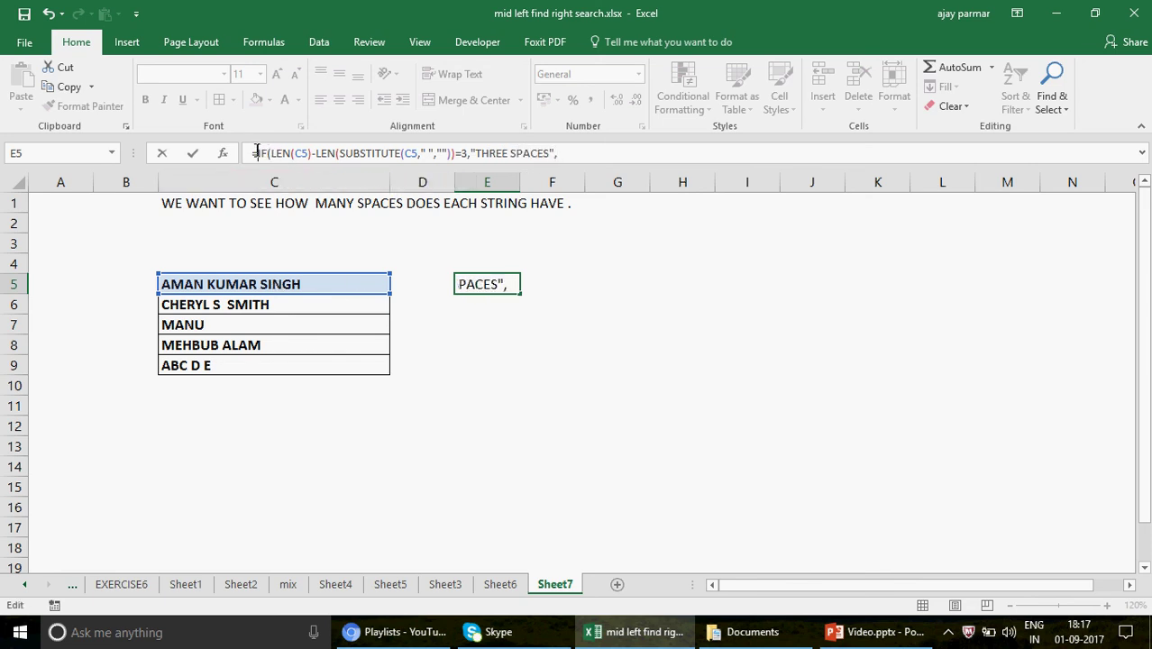
pyautogui.keyDown('shift'); pyautogui.click(470, 155); pyautogui.keyUp('shift')
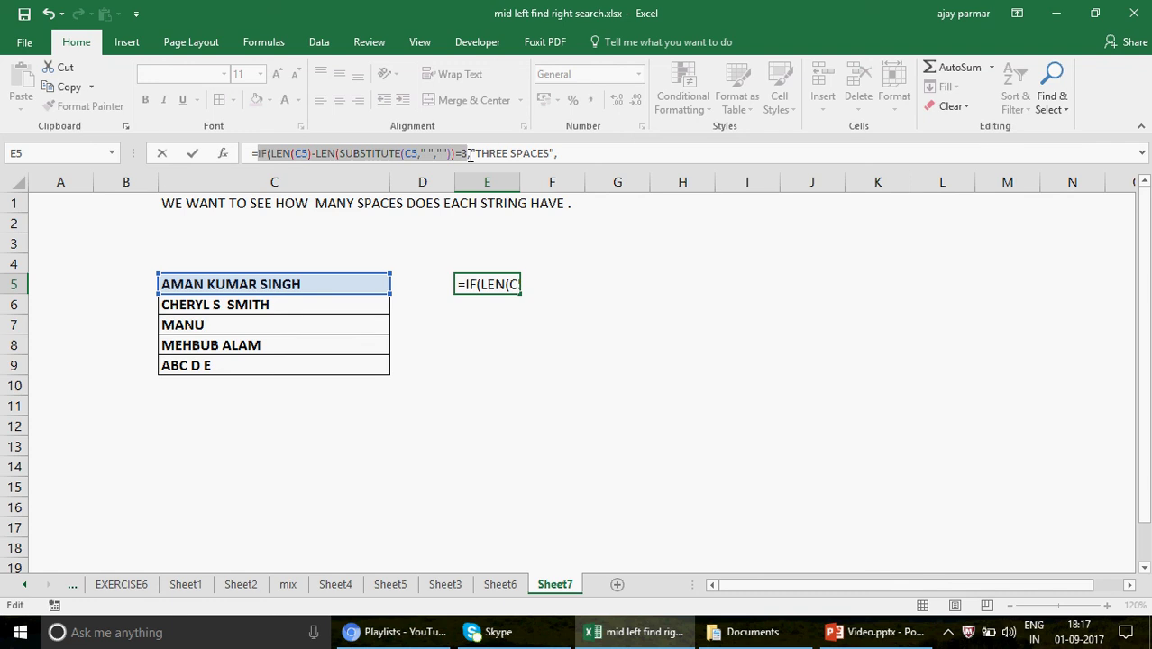
pyautogui.hotkey('ctrl', 'c')
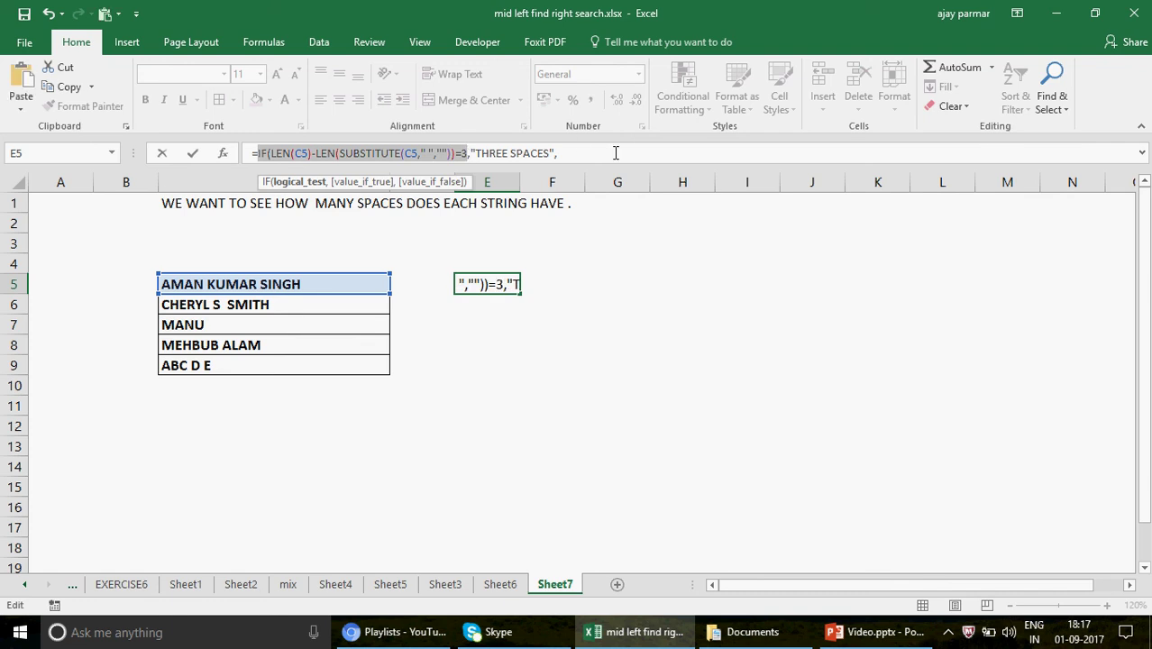
pyautogui.click(615, 153)
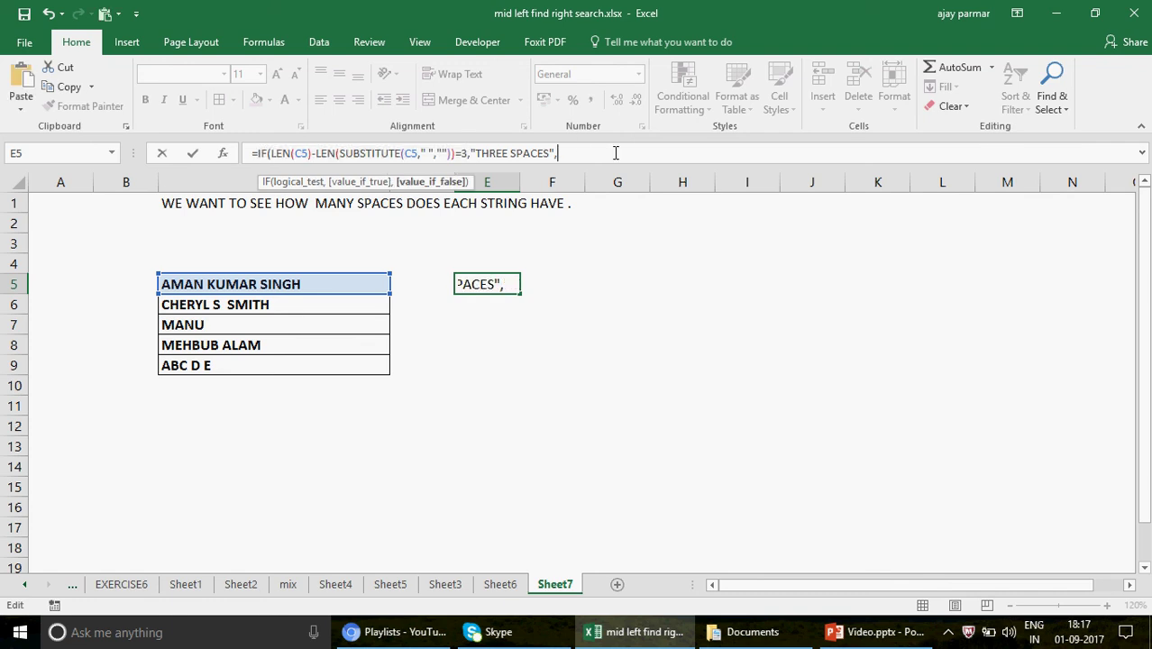
pyautogui.hotkey('ctrl', 'v')
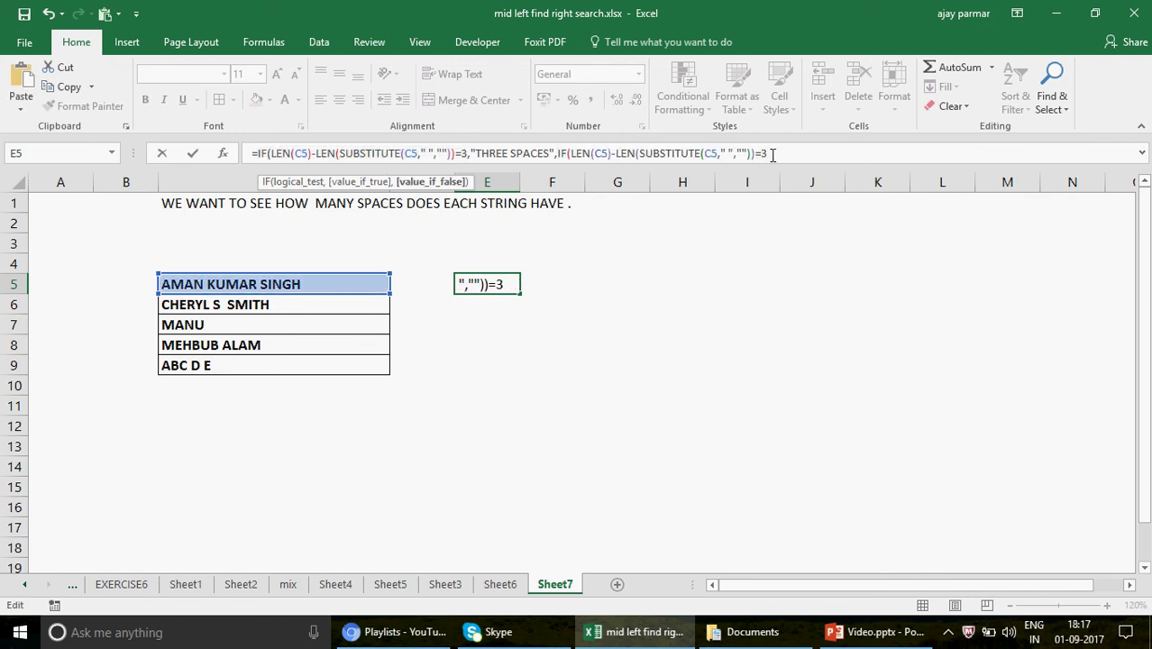
pyautogui.press('BackSpace')
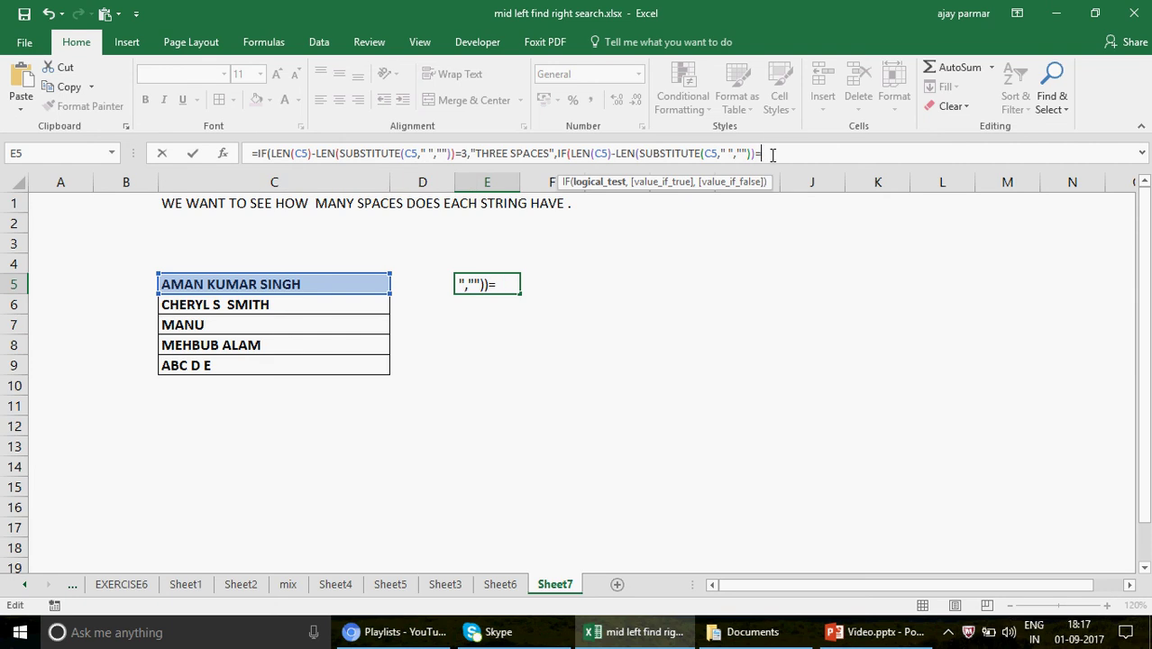
pyautogui.write('2,"T')
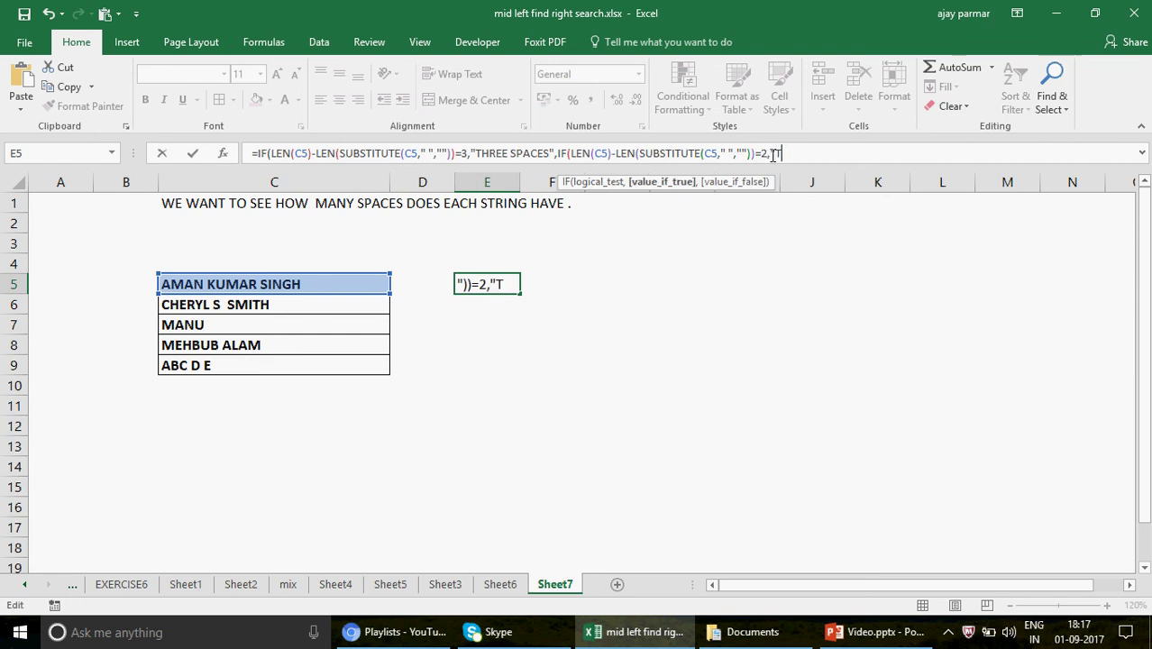
pyautogui.write('WO SPA')
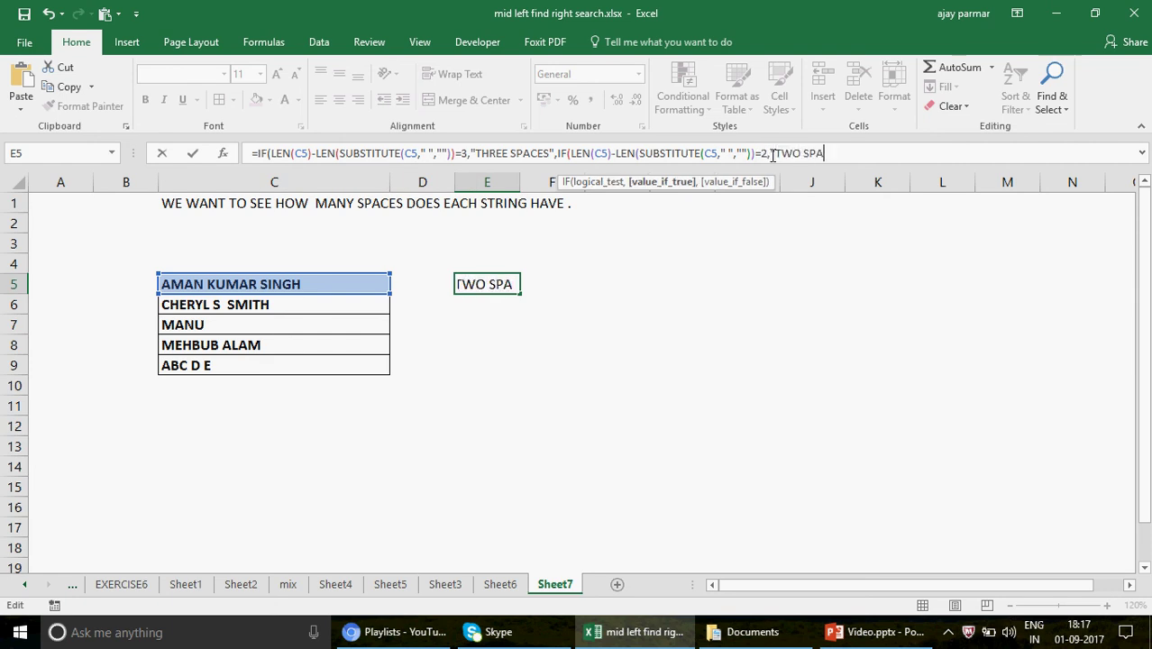
pyautogui.write('CES')
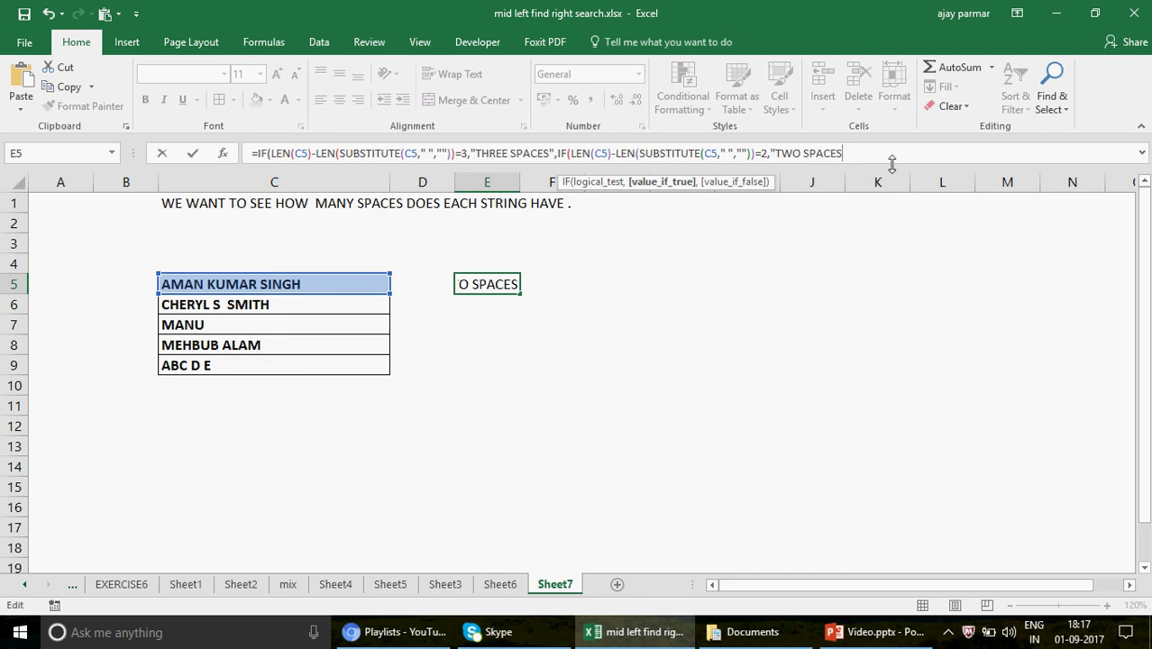
pyautogui.write('",')
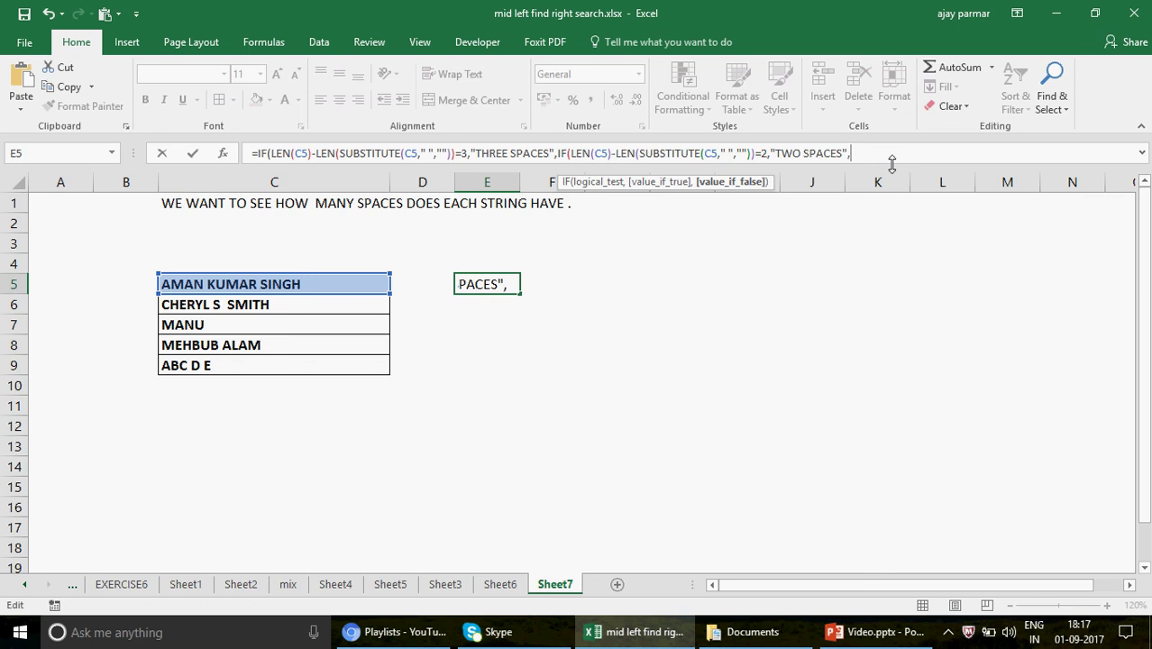
# Step: Nest a third copy of the IF test in E5 with =1,"ONE SPACE","NO SPACE" and enter the formula, accepting the closing-parentheses correction
pyautogui.hotkey('ctrl', 'v')
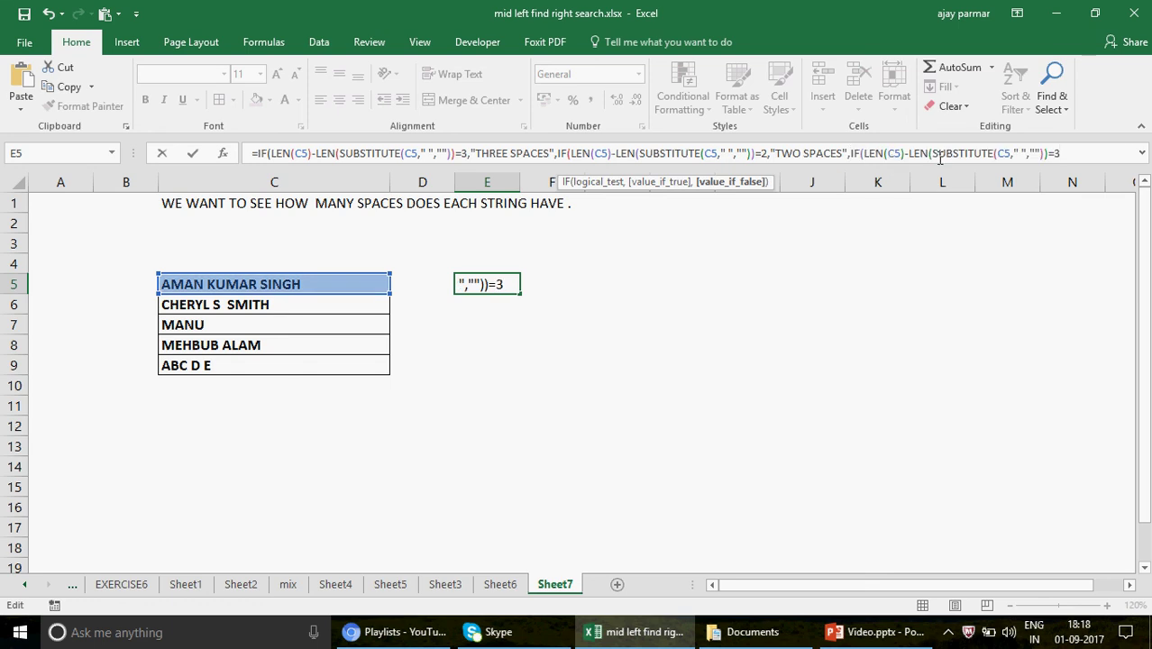
pyautogui.press('BackSpace')
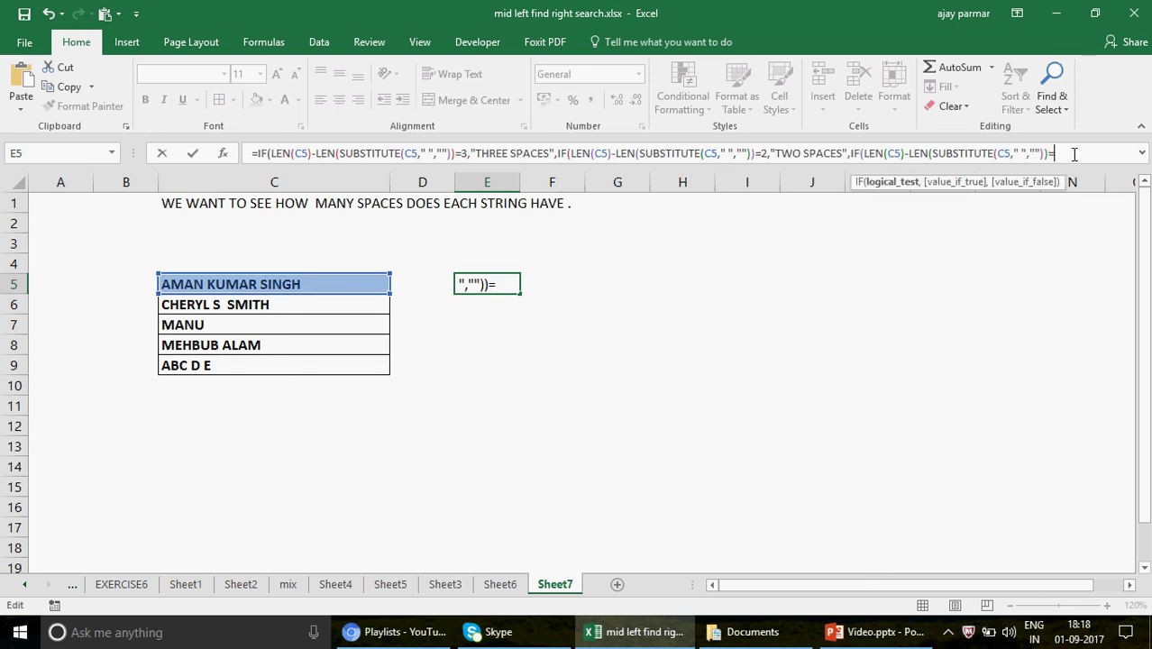
pyautogui.write('1,')
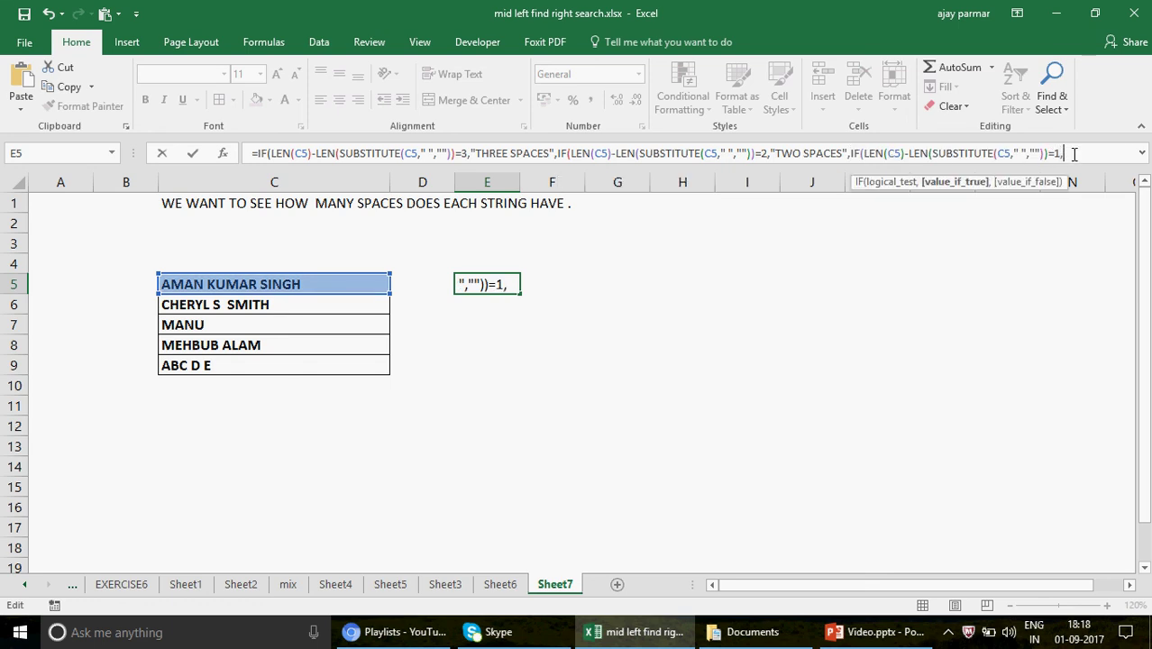
pyautogui.write('"ON')
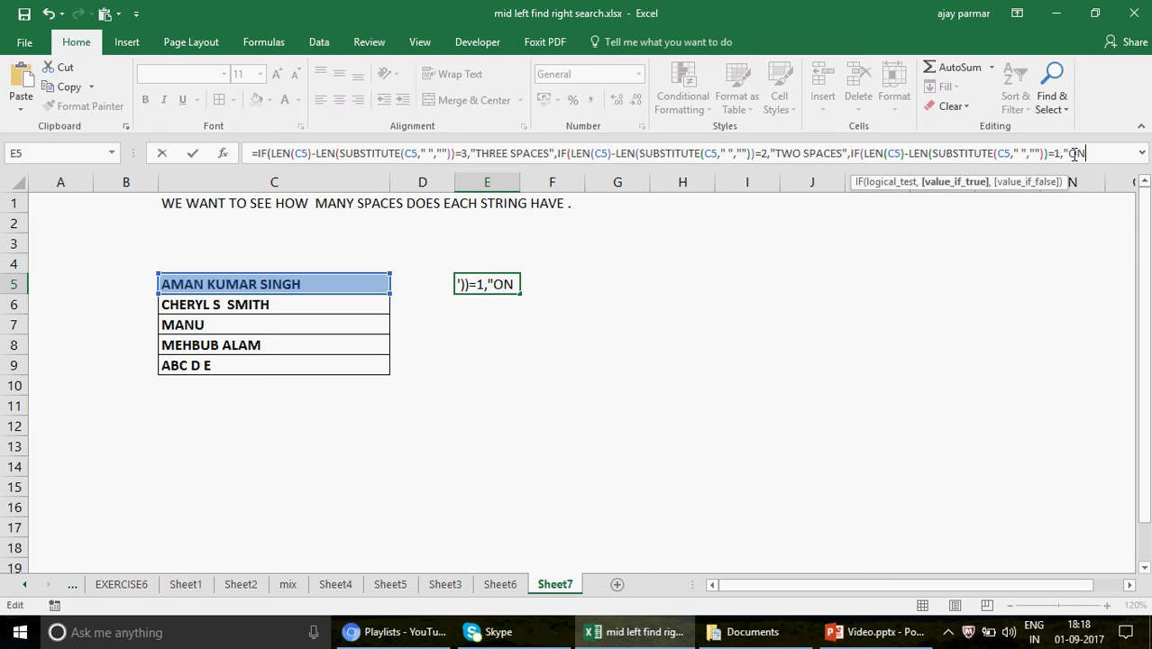
pyautogui.write('E SPACE",')
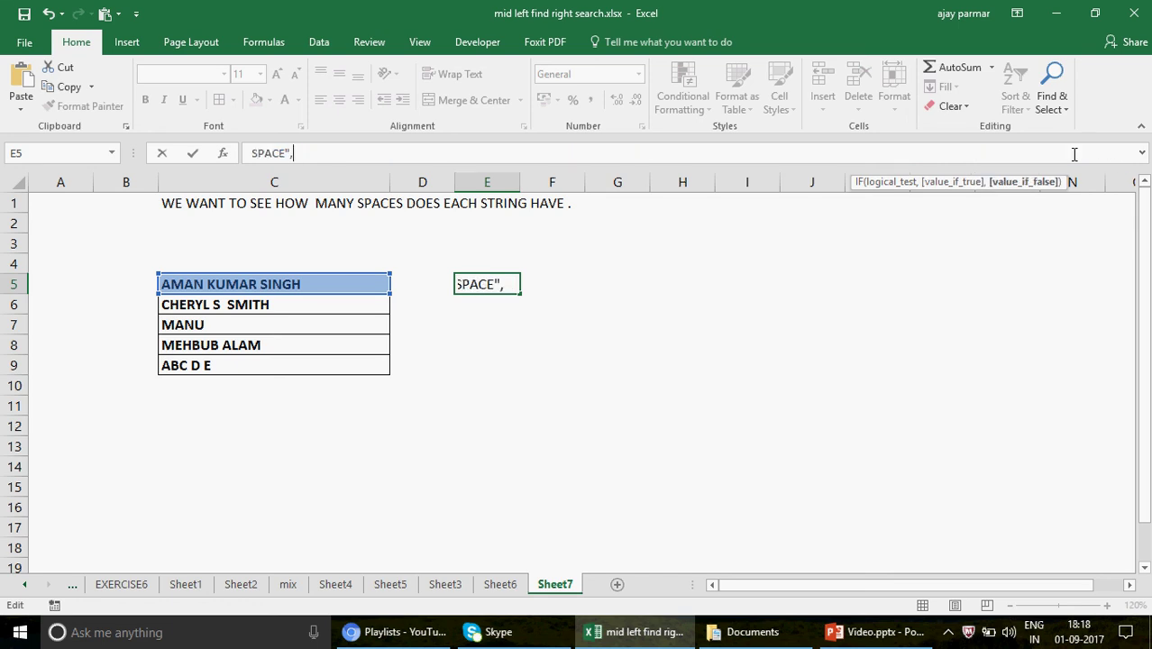
pyautogui.write('"NO SPA')
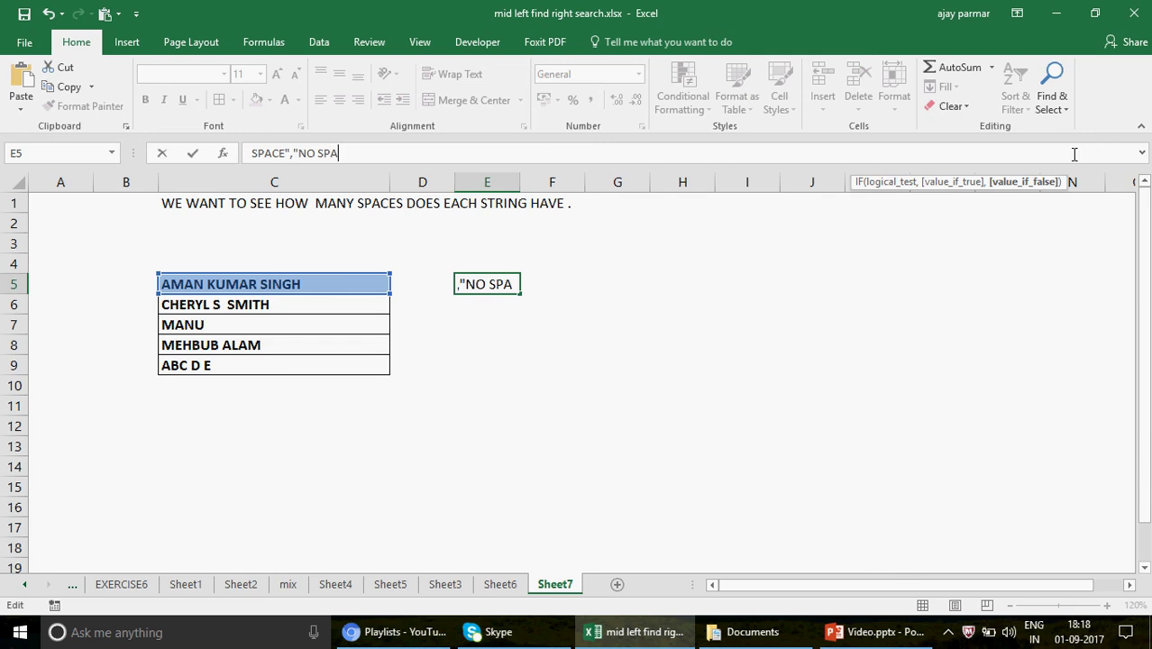
pyautogui.write('CE")')
pyautogui.press('Return')
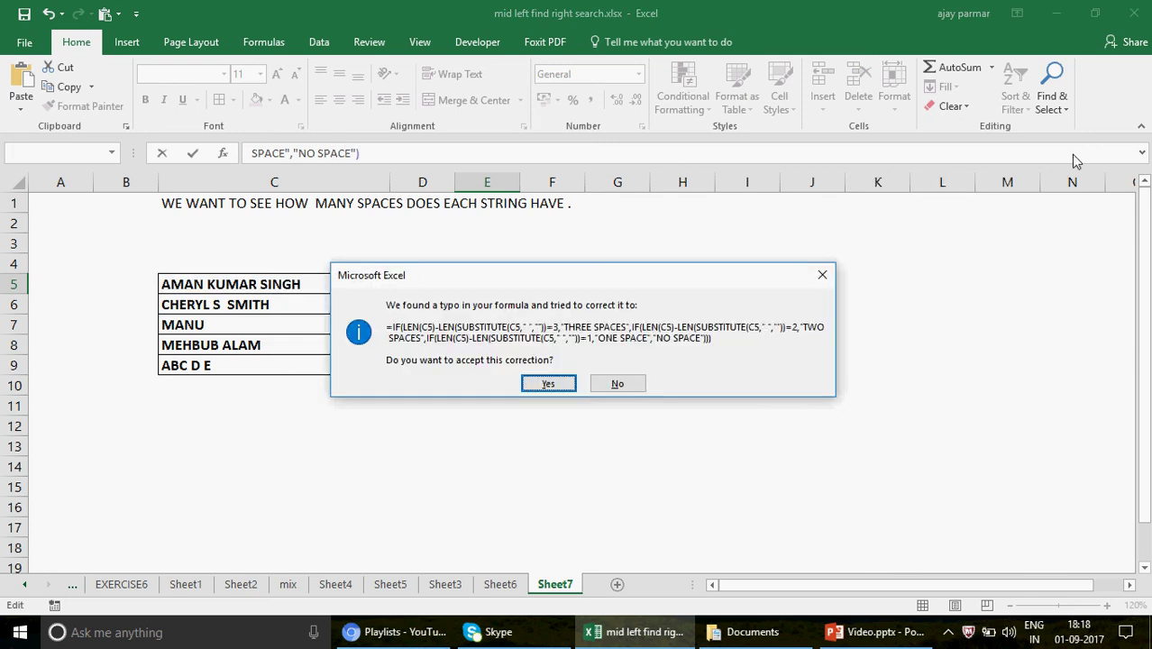
pyautogui.press('Return')
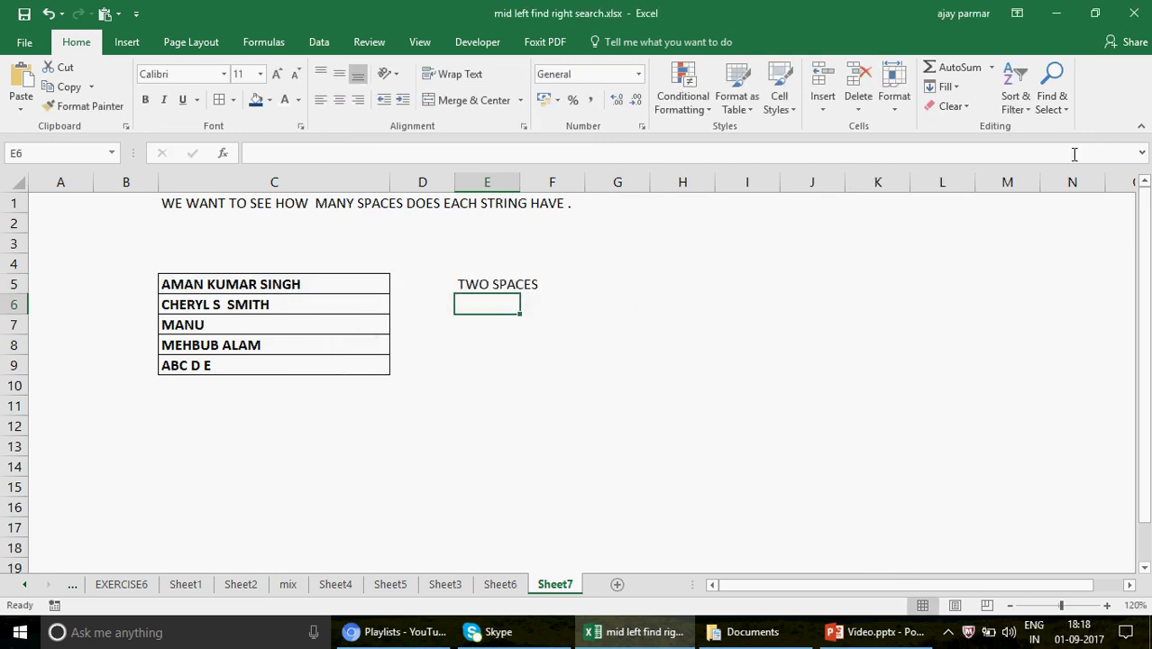
# Step: Fill the E5 formula down to E9 and autofit column E to its contents
pyautogui.click(487, 285)
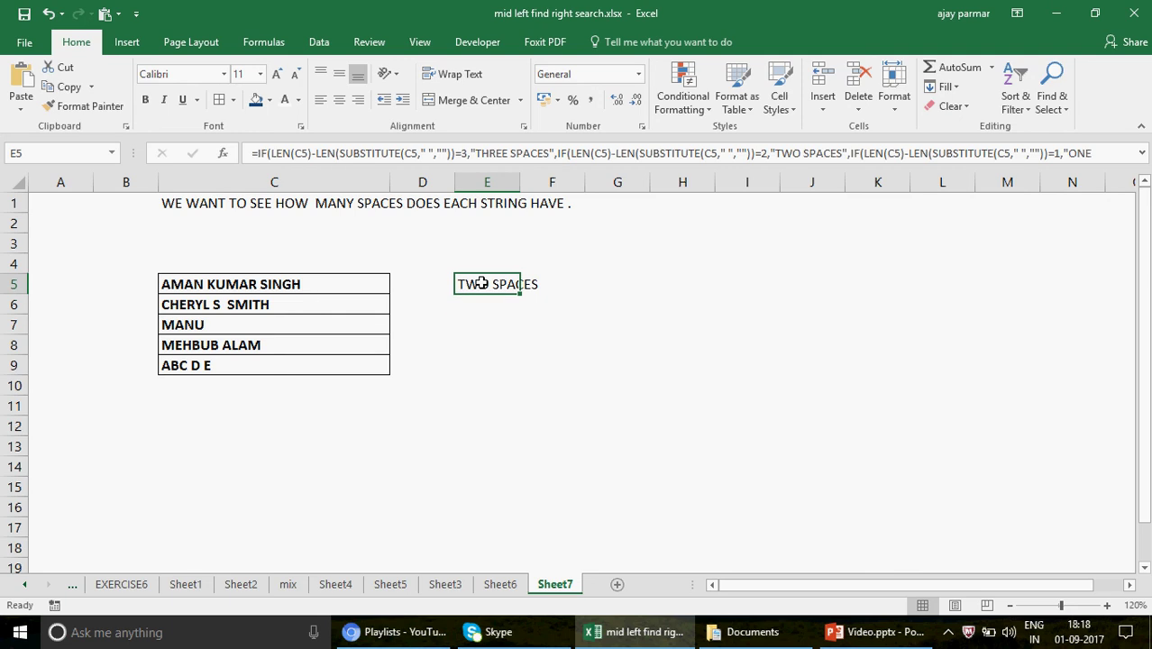
pyautogui.click(521, 296)
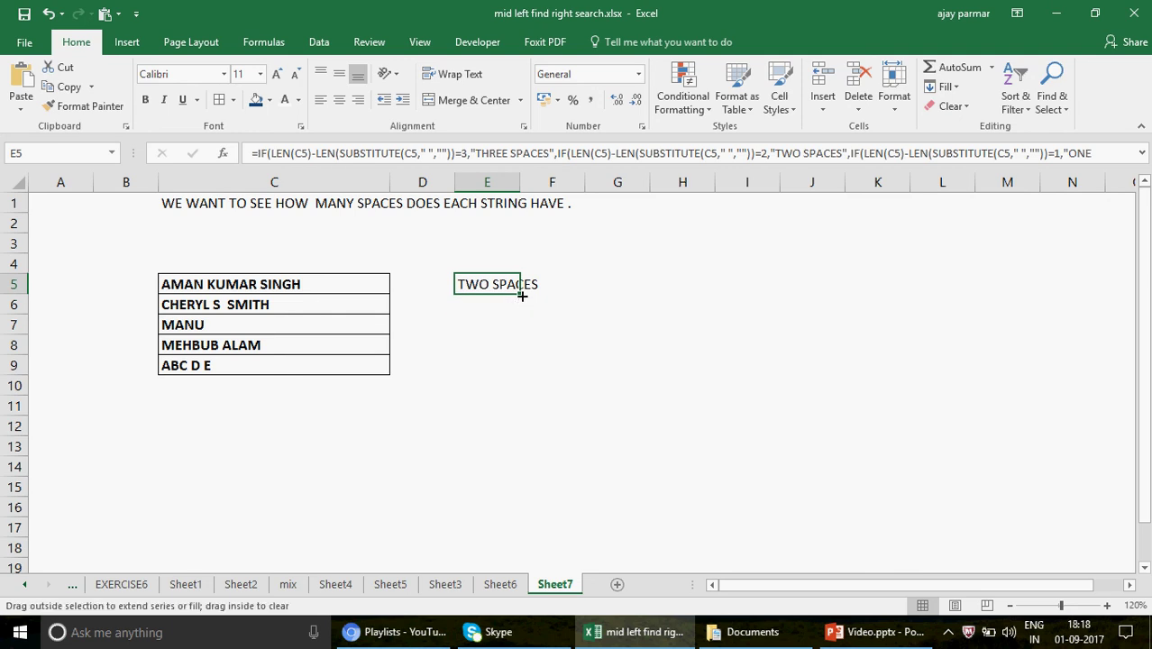
pyautogui.moveTo(521, 296); pyautogui.dragTo(524, 369)
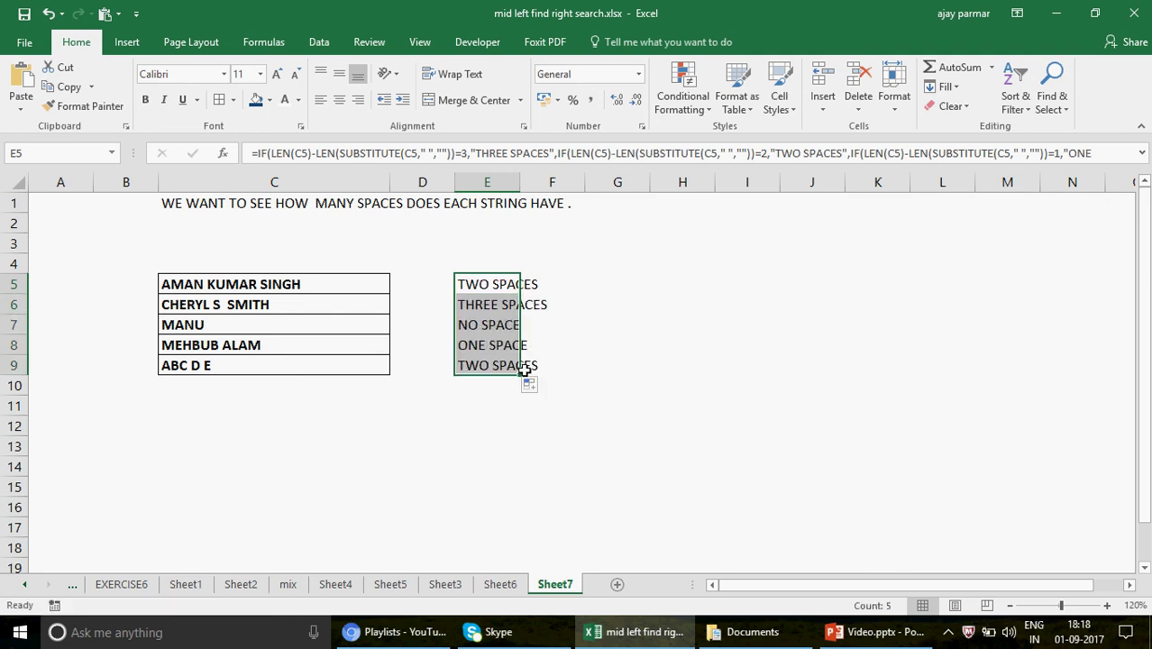
pyautogui.doubleClick(519, 182)
pyautogui.click(495, 285)
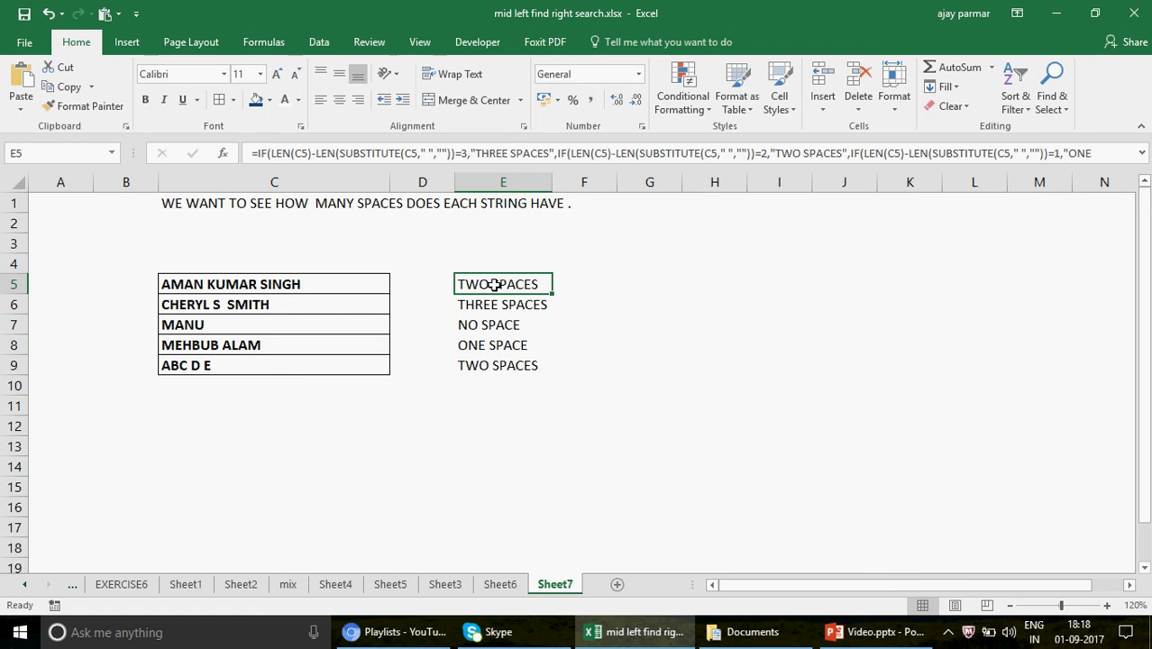
pyautogui.press('Down')
pyautogui.press('Down')
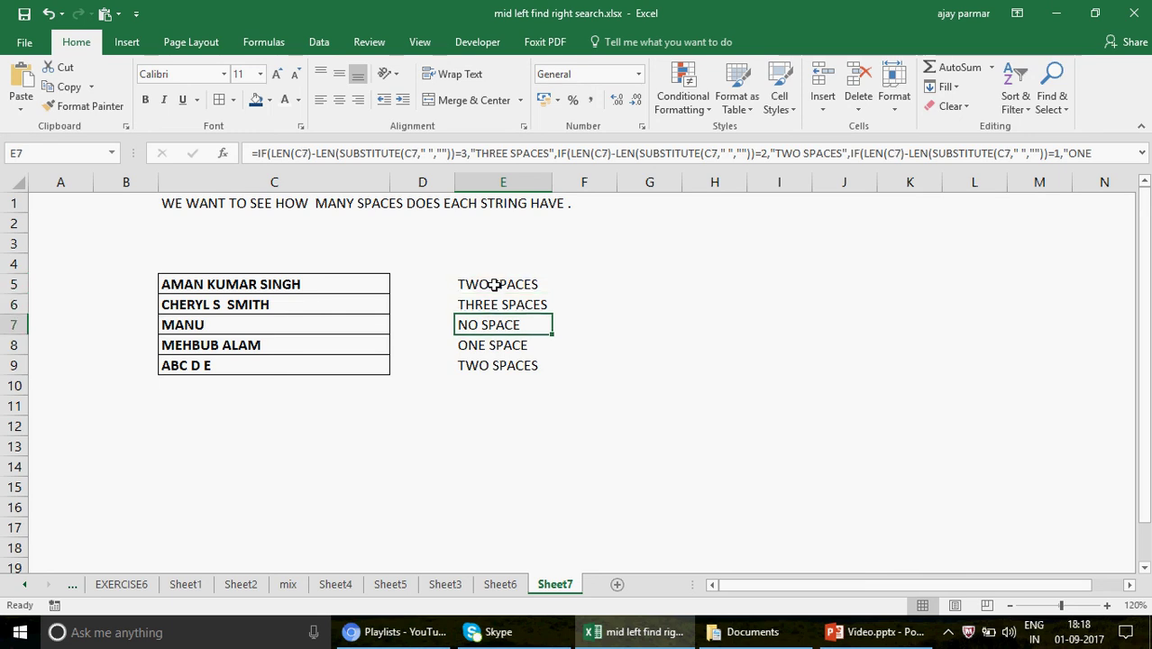
# Step: Append another letter to the string in C9 so it reads "ABC D E H", and check its label in E9
pyautogui.press('Down')
pyautogui.press('Down')
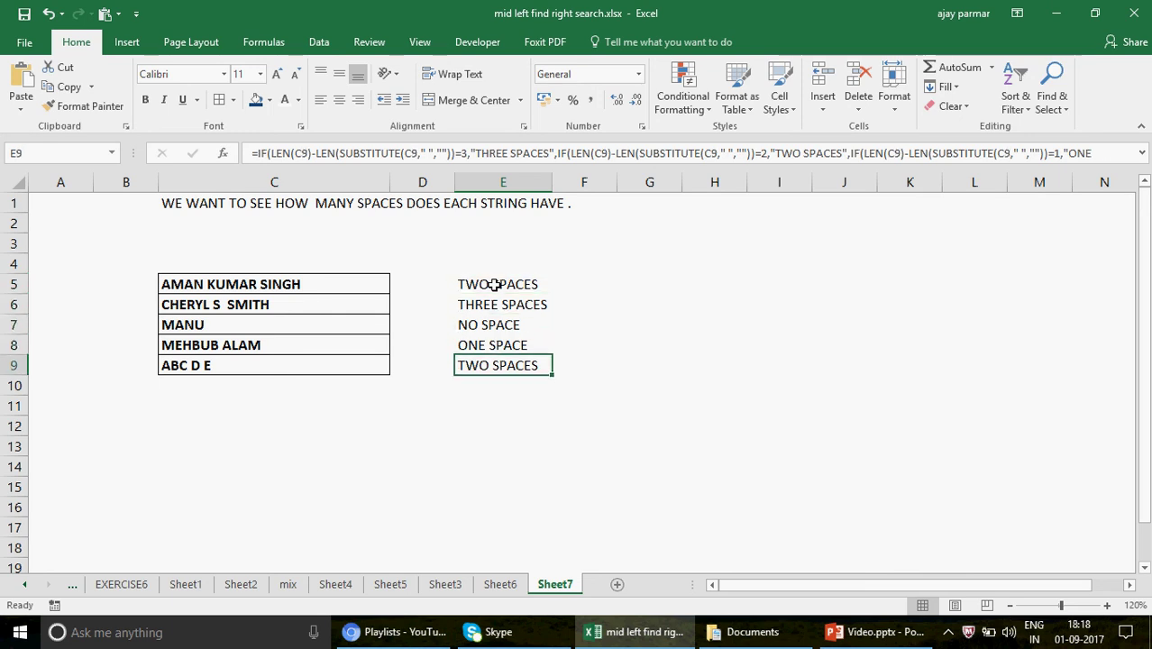
pyautogui.press('Left')
pyautogui.press('Left')
pyautogui.press('Right')
pyautogui.press('Left')
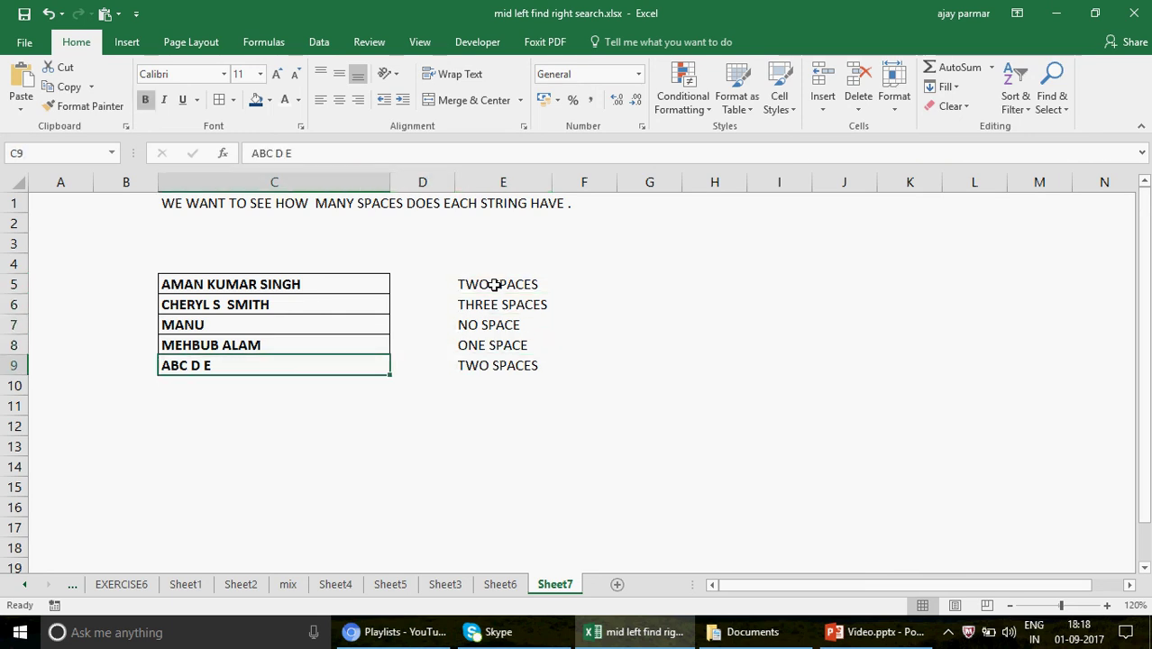
pyautogui.click(366, 150)
pyautogui.write('H')
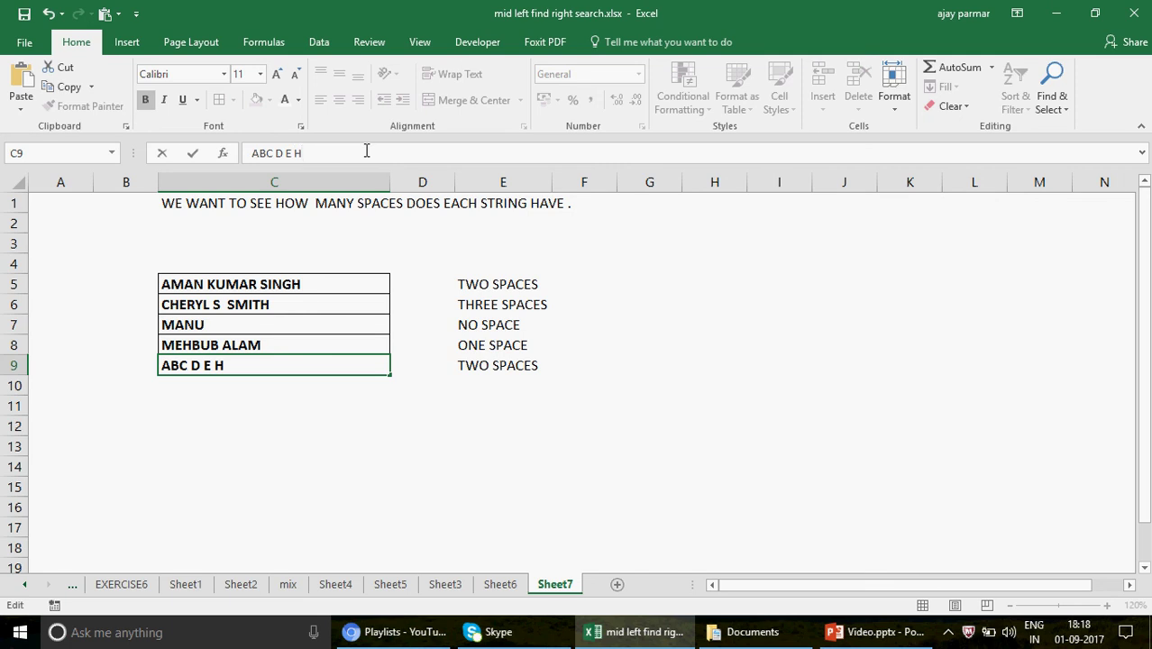
pyautogui.press('Return')
pyautogui.click(493, 366)
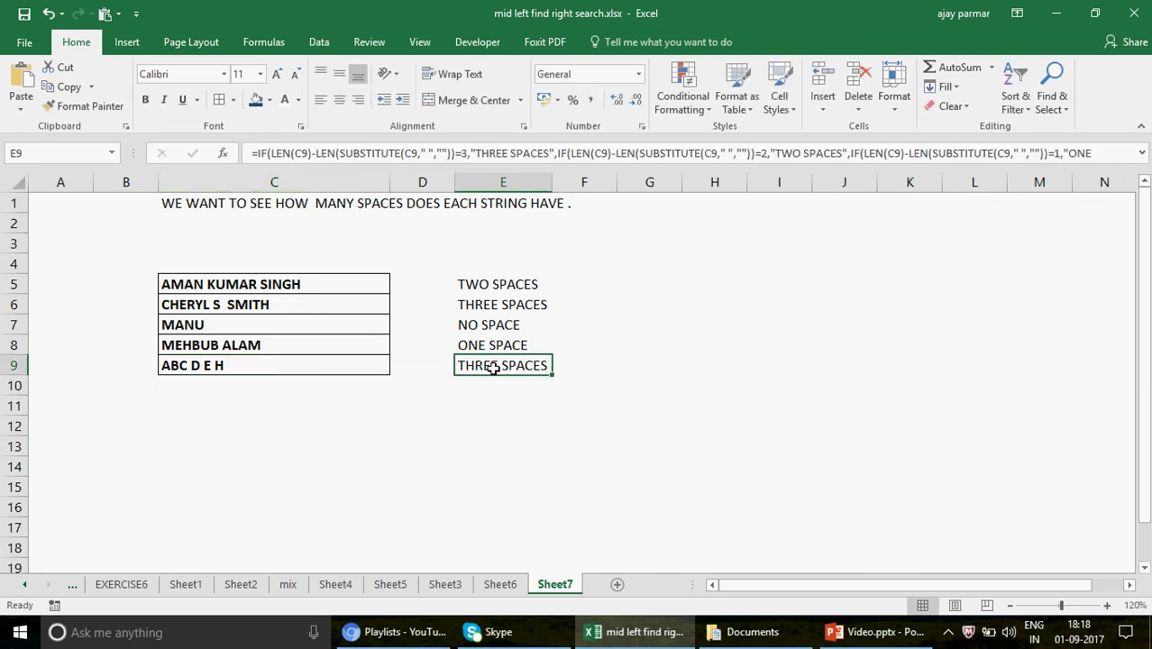
# Step: Enter =LEN(C5) in H5 to count all characters of the first string
pyautogui.click(688, 284)
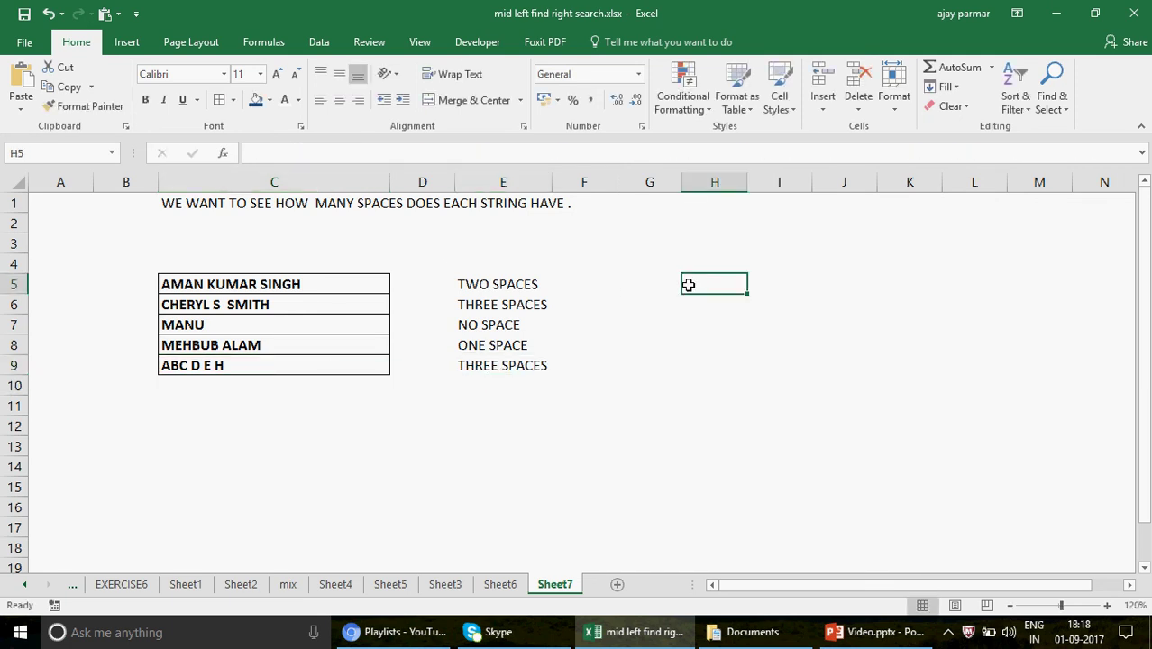
pyautogui.write('=LEN(')
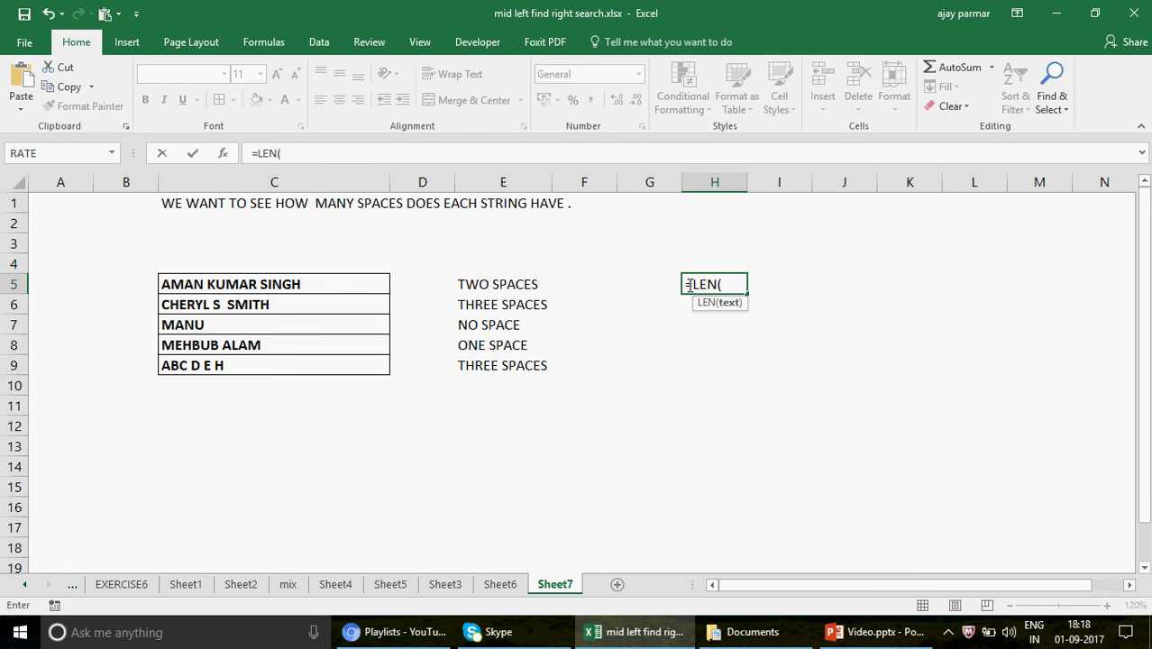
pyautogui.click(330, 284)
pyautogui.press('Return')
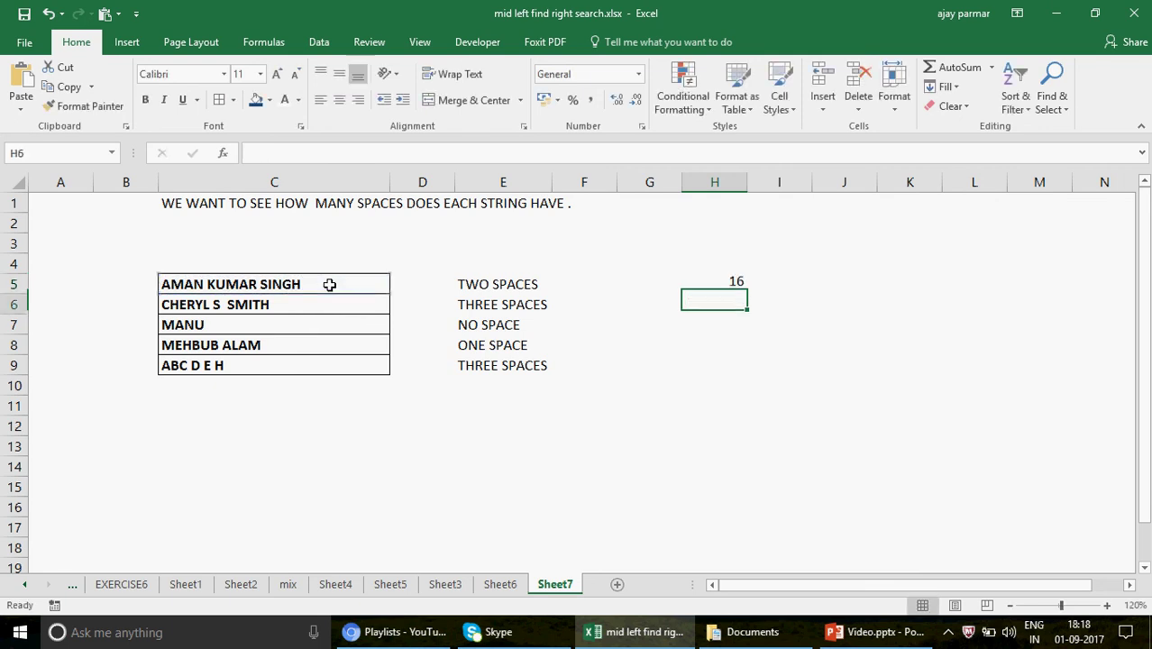
# Step: Enter =LEN(SUBSTITUTE(C5," ","")) in J5 to count the first string's characters without spaces, accepting the closing-parenthesis correction
pyautogui.press('Up')
pyautogui.press('Right')
pyautogui.press('Right')
pyautogui.write('=')
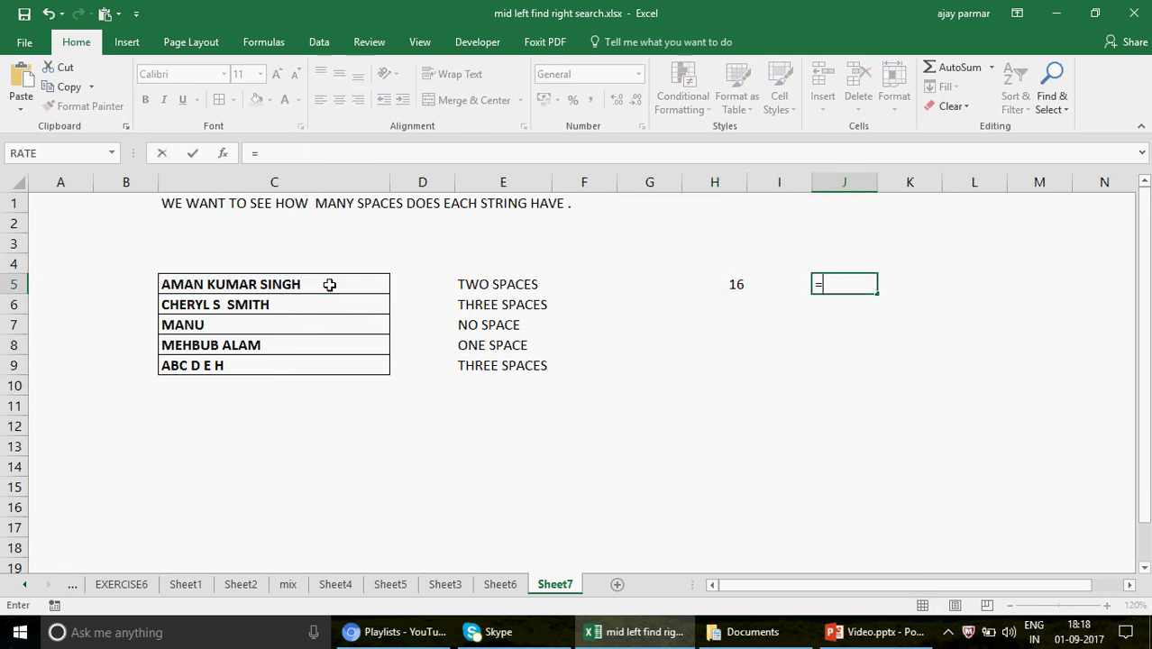
pyautogui.write('LEN(SUB')
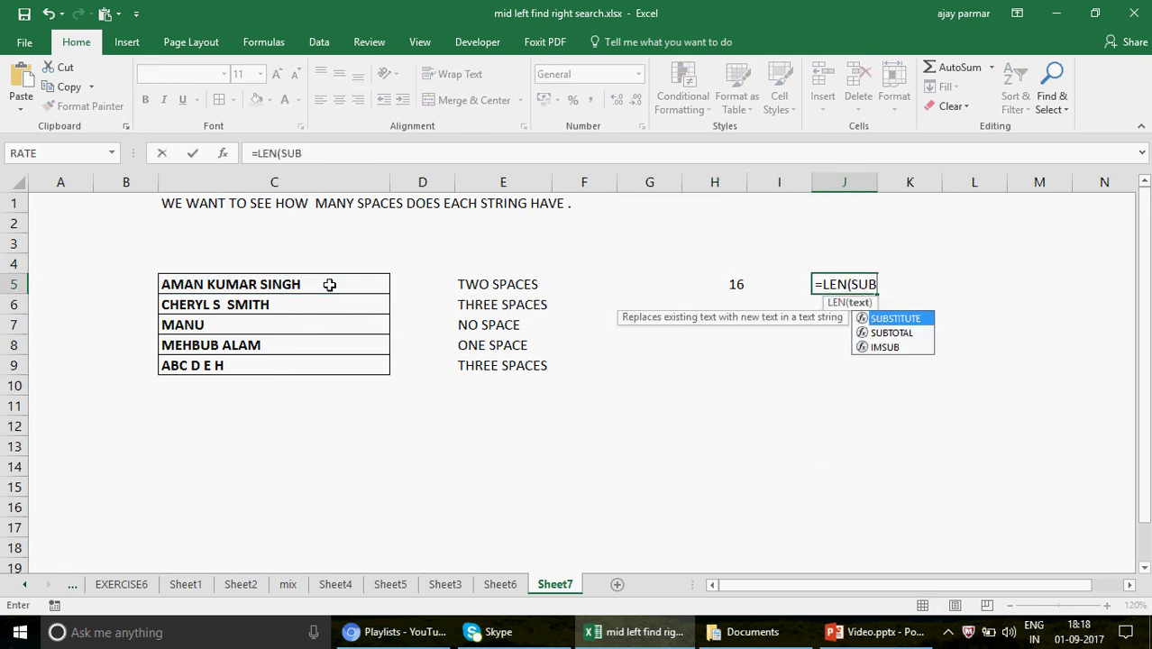
pyautogui.press('Tab')
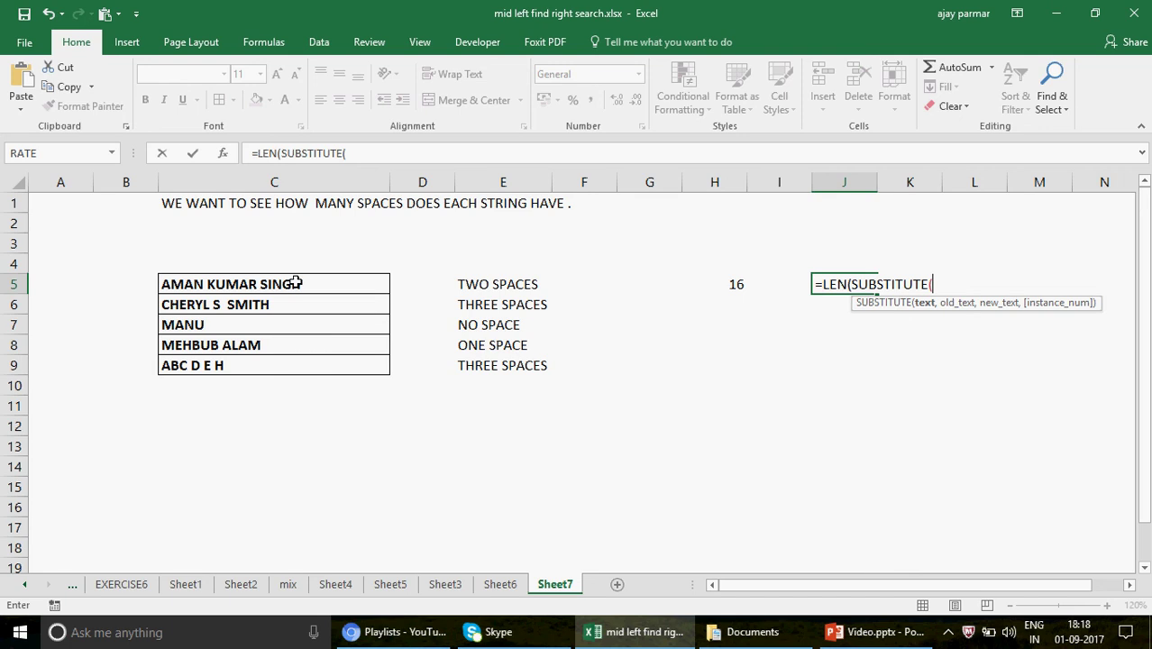
pyautogui.click(297, 283)
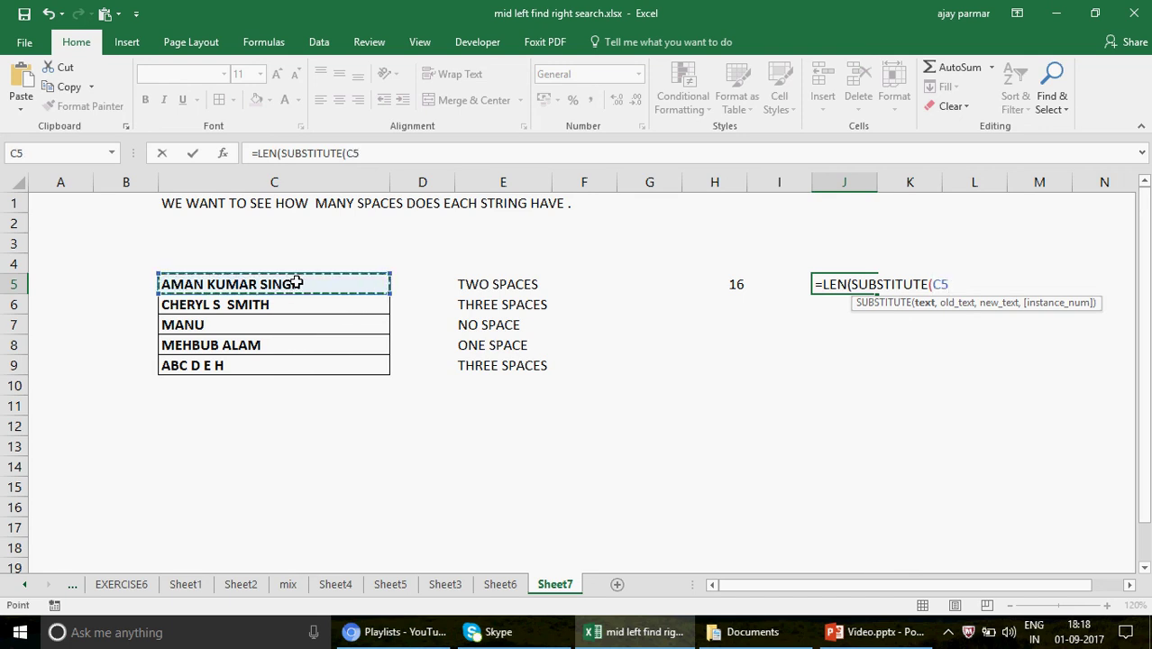
pyautogui.write('," "')
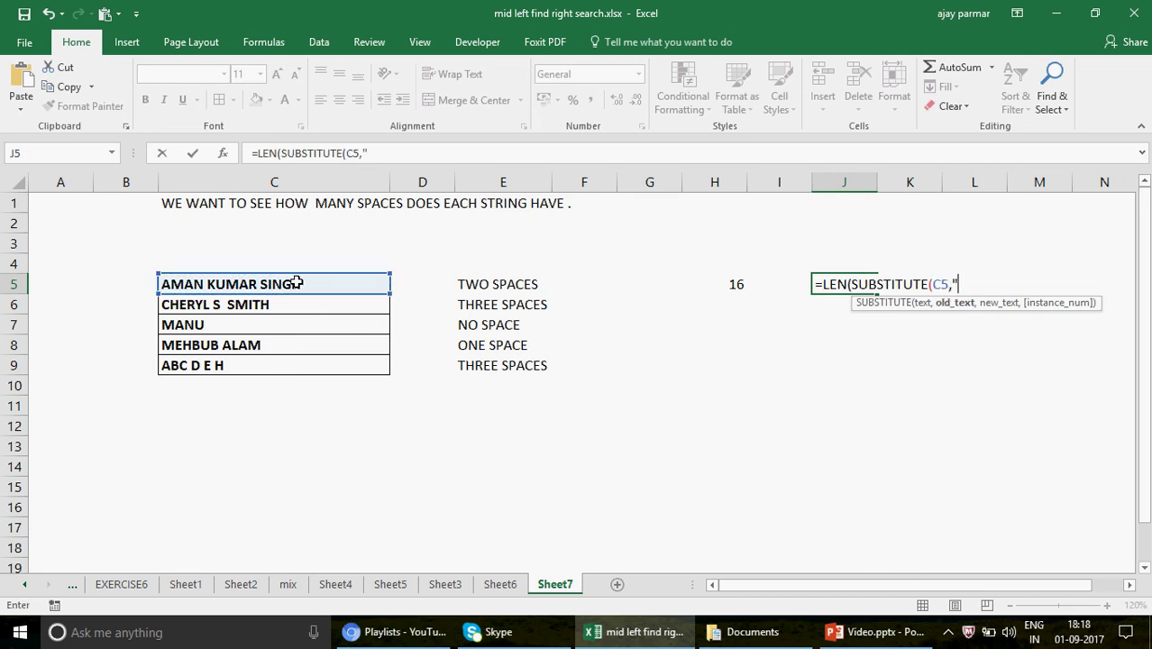
pyautogui.write(',"")')
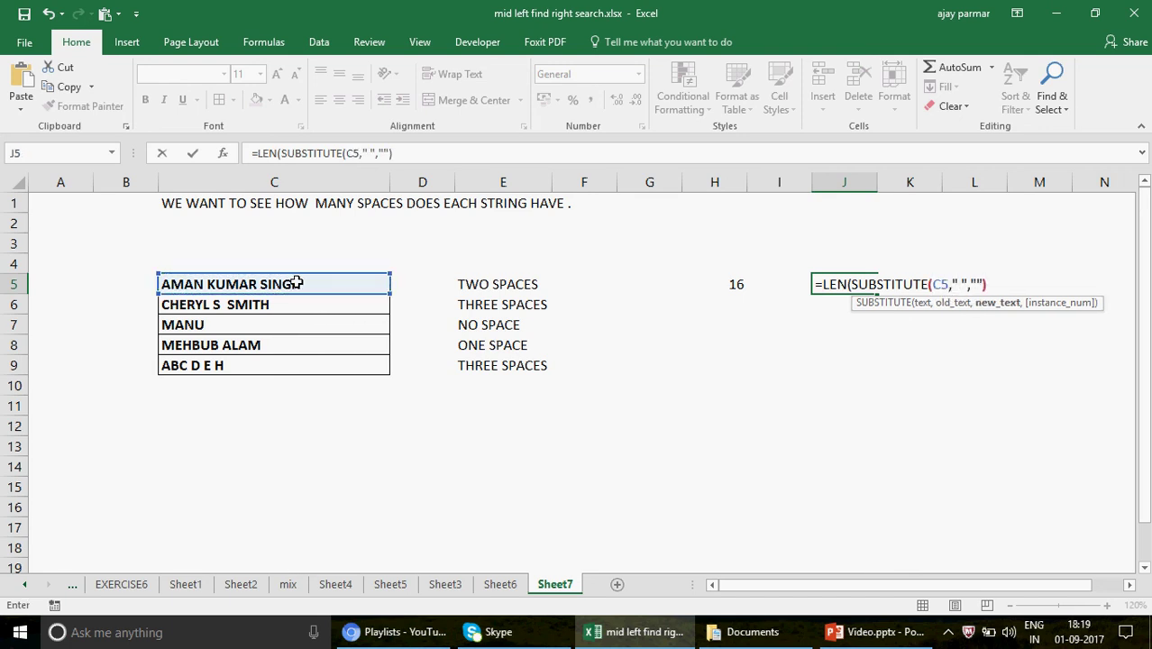
pyautogui.press('Return')
pyautogui.press('Return')
pyautogui.press('Up')
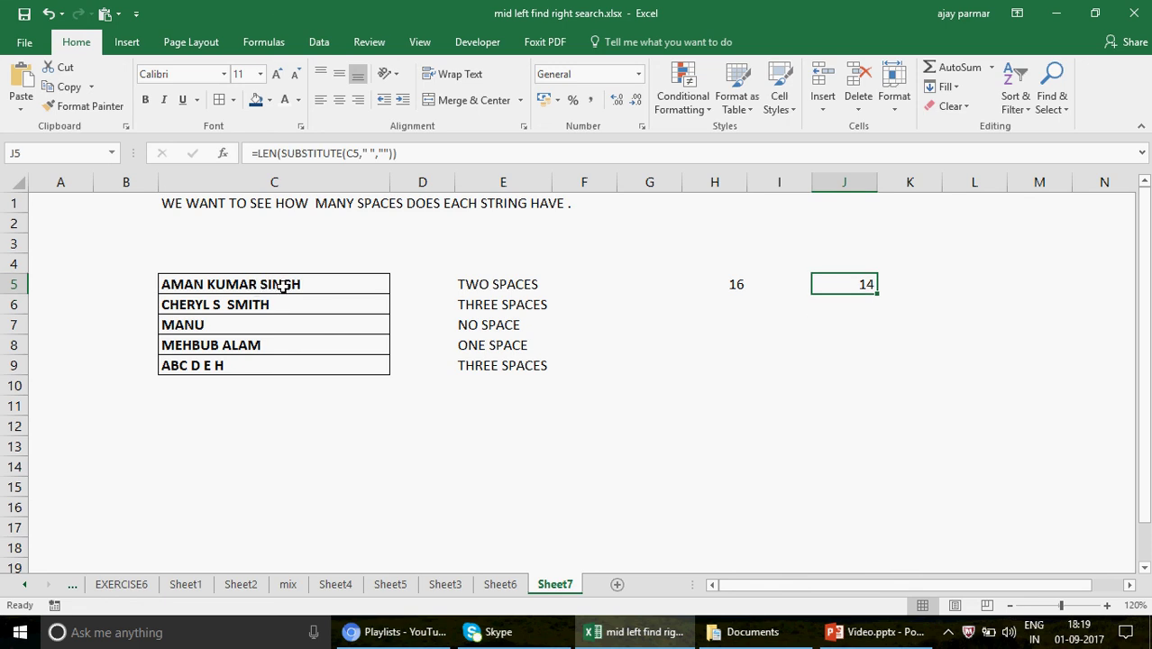
# Step: Review H5 and C5, and enlarge the formula display to two lines to examine the full nested IF formula in E5
pyautogui.click(721, 287)
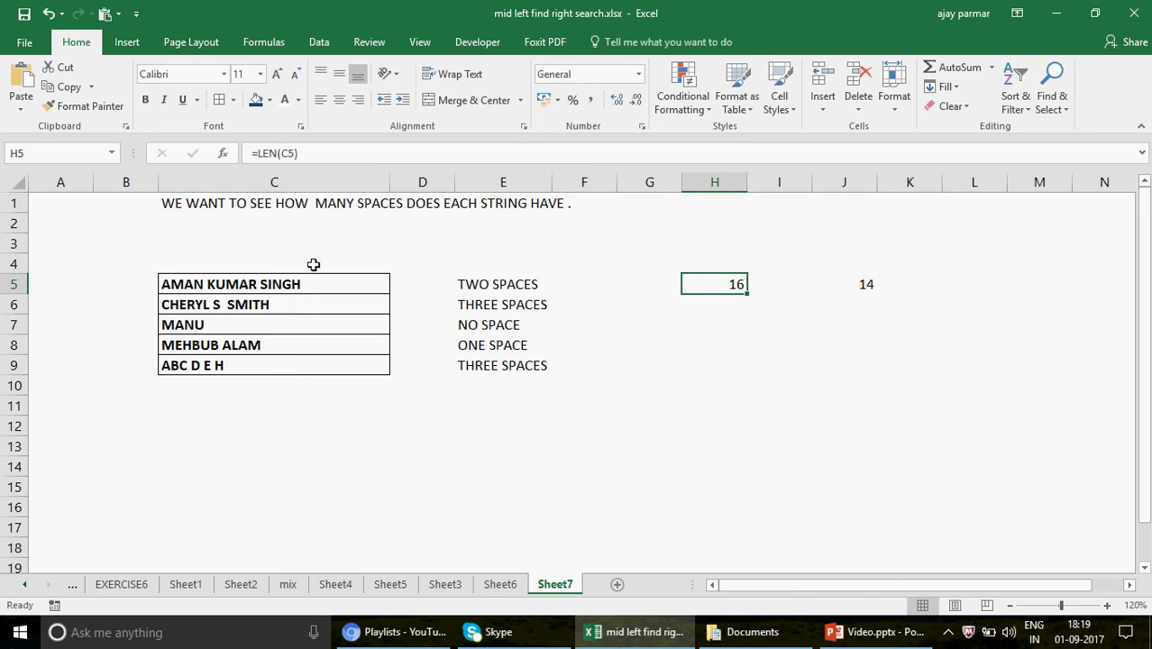
pyautogui.click(279, 289)
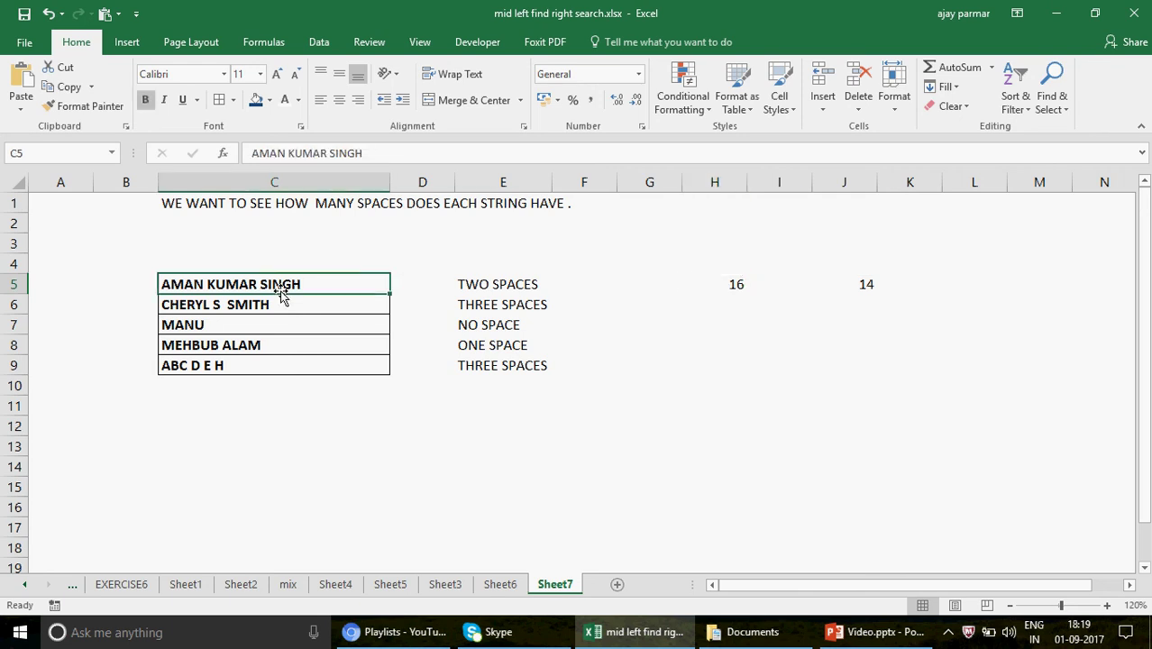
pyautogui.click(480, 290)
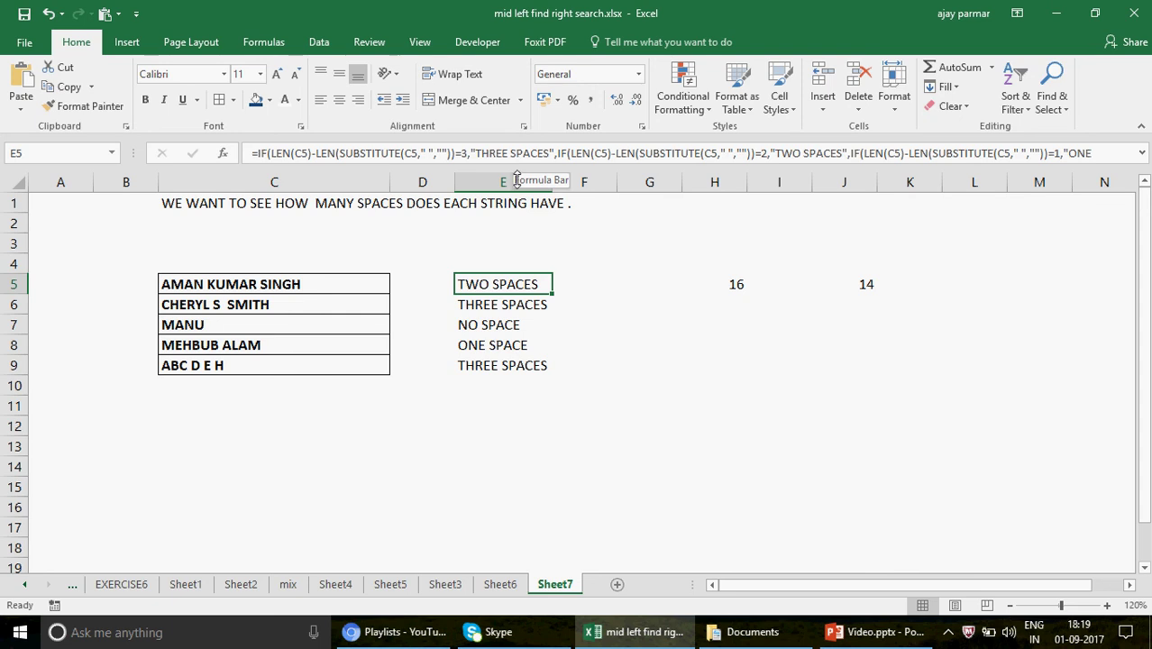
pyautogui.moveTo(517, 166); pyautogui.dragTo(517, 182)
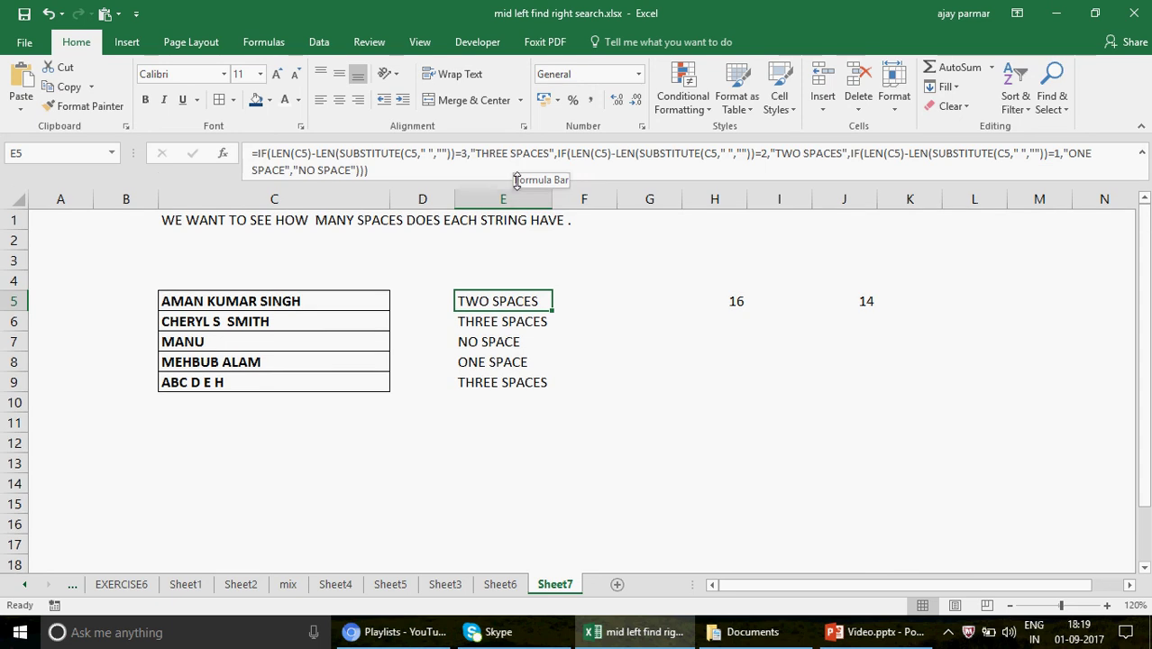
pyautogui.click(514, 339)
pyautogui.press('Up')
pyautogui.press('Up')
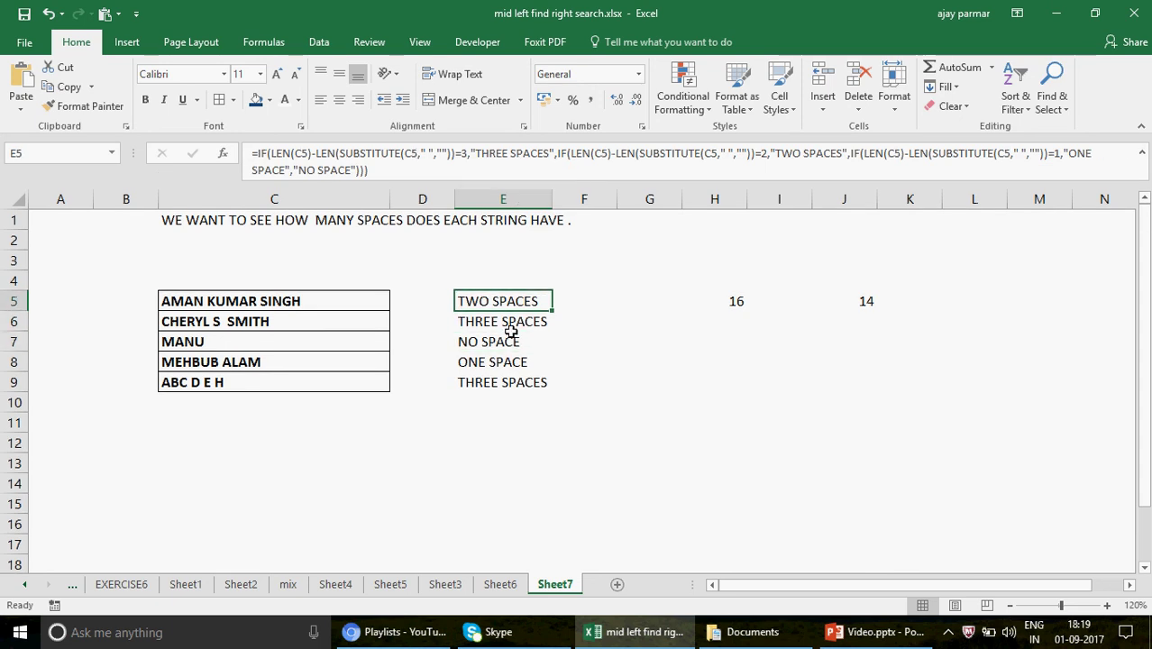